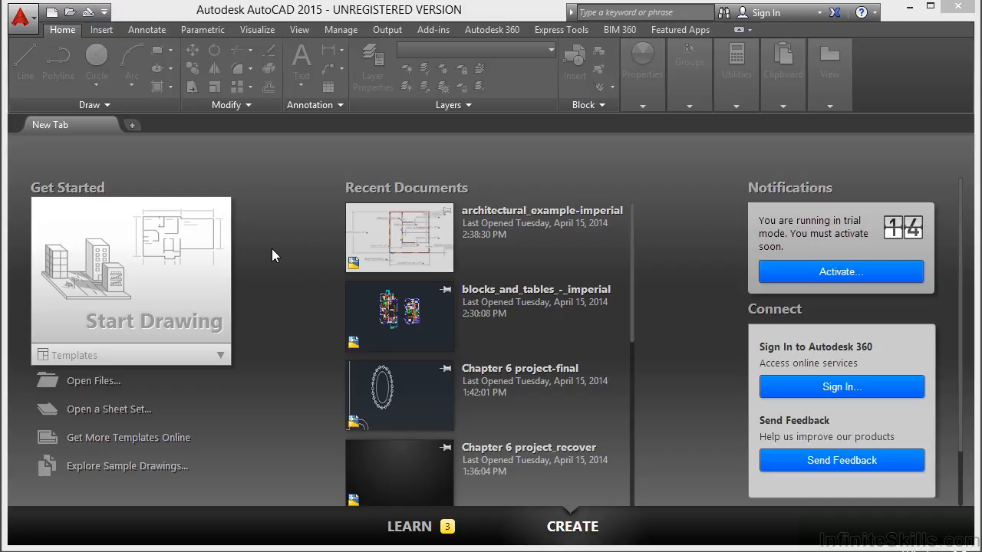
Open architectural_example-imperial.dwg and check which status bar tools are enabled
click(108, 381)
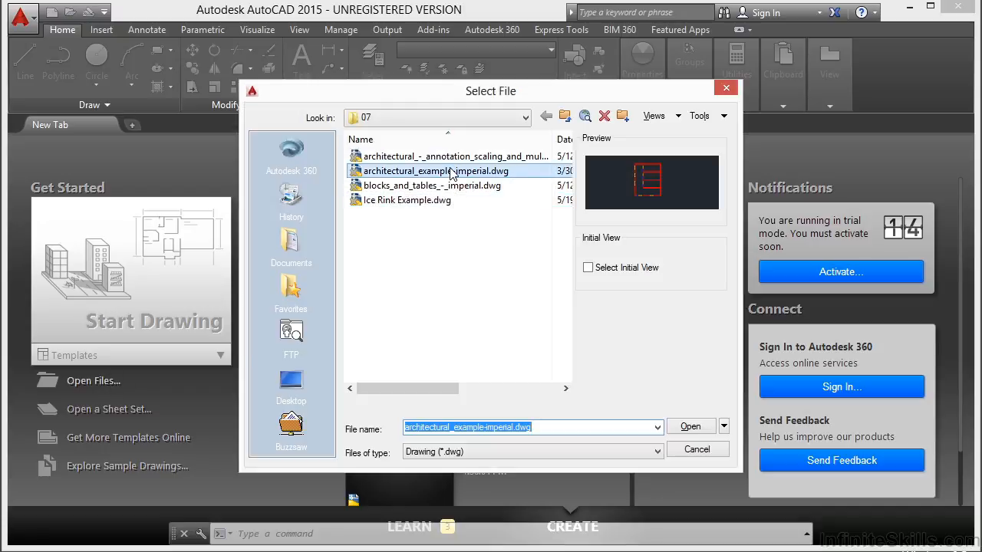
click(691, 426)
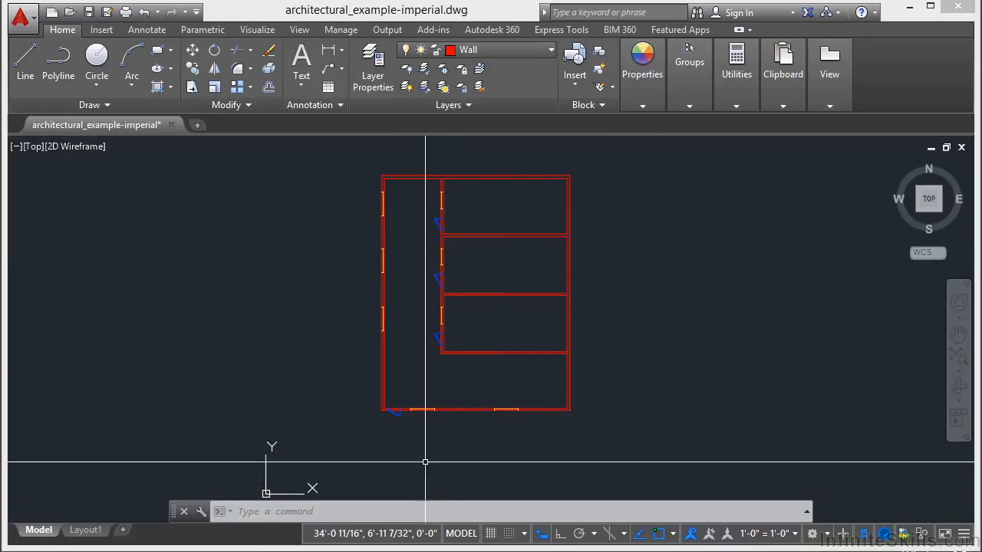
click(964, 537)
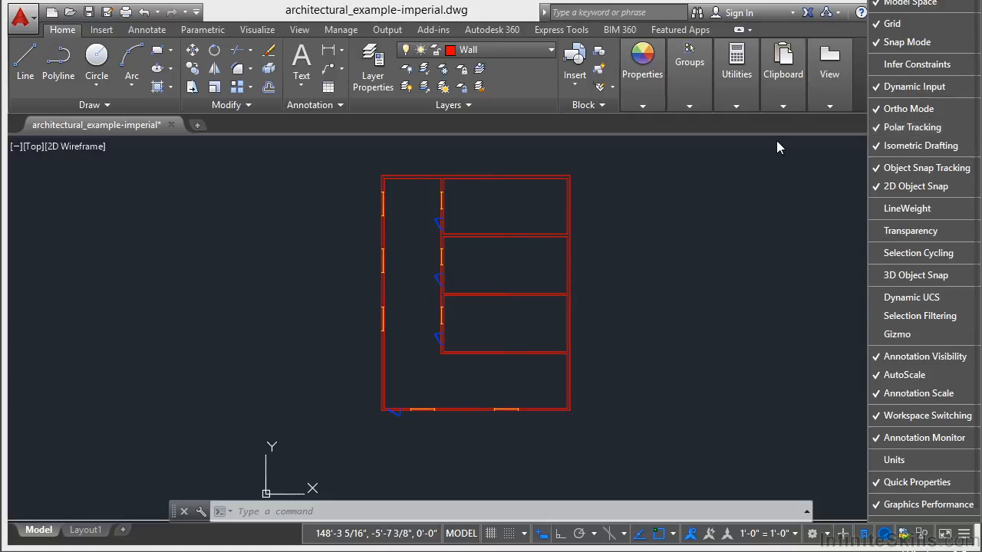
click(647, 279)
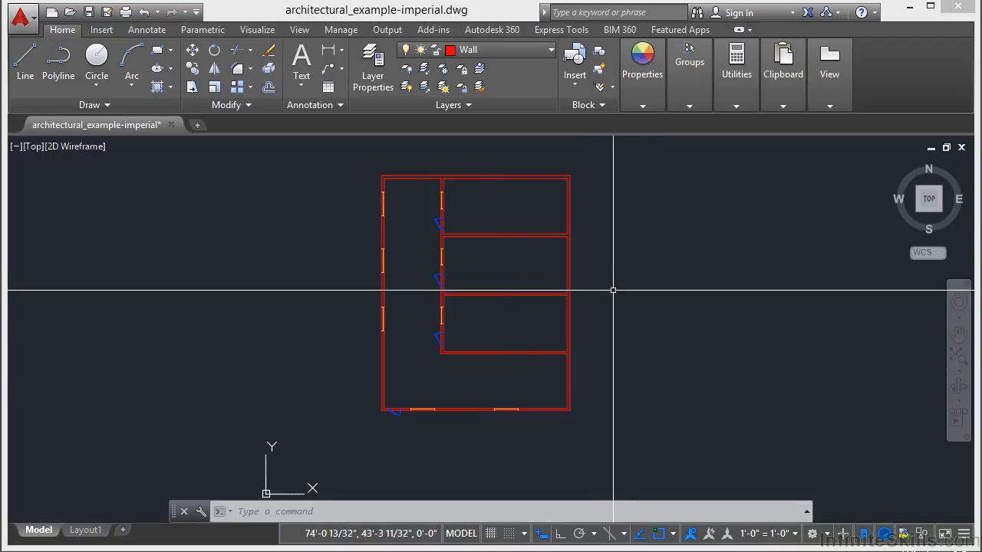
Identify the coordinates of the corner where a room partition's upper line meets the corridor wall, using the ID command
scroll(428, 293, up, 2)
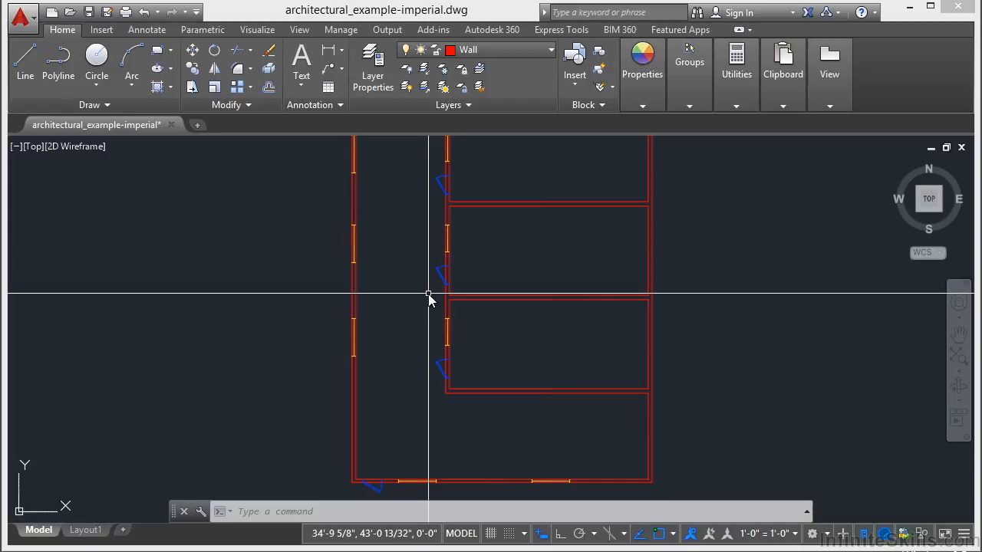
text(ID)
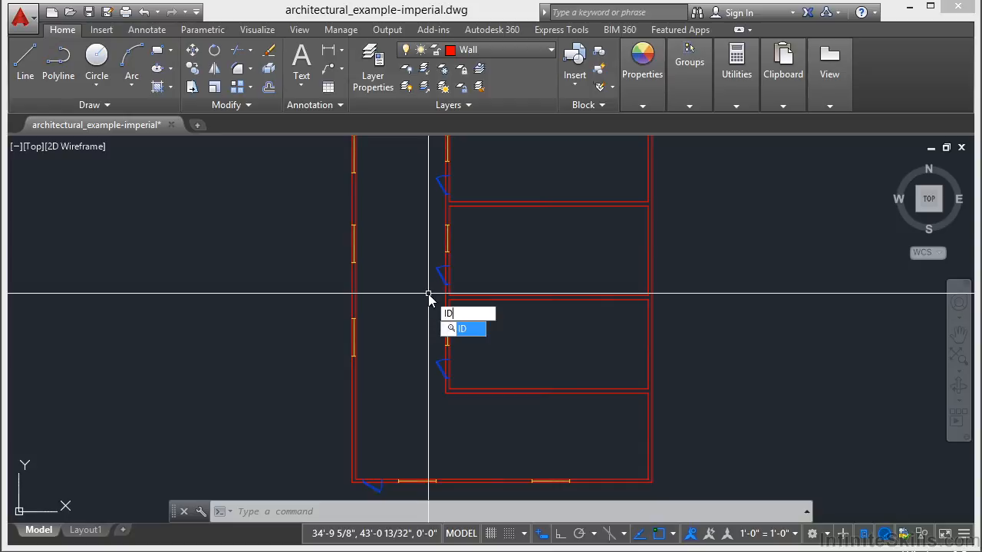
key(Return)
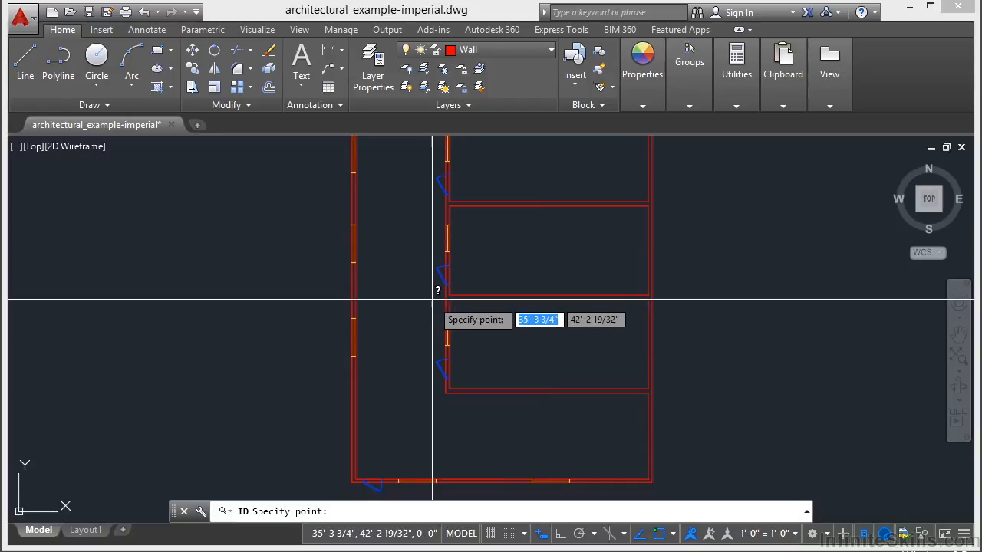
scroll(439, 288, up, 4)
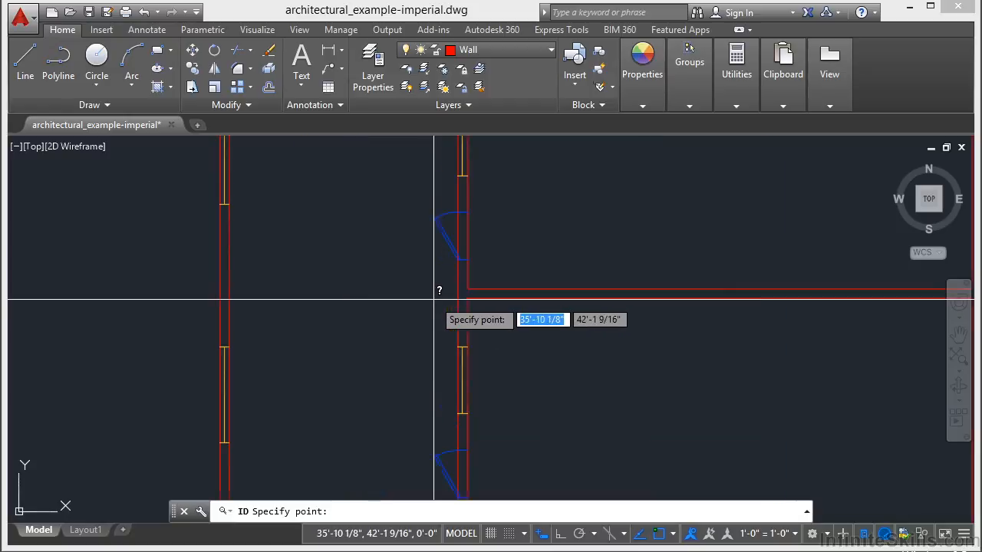
click(475, 291)
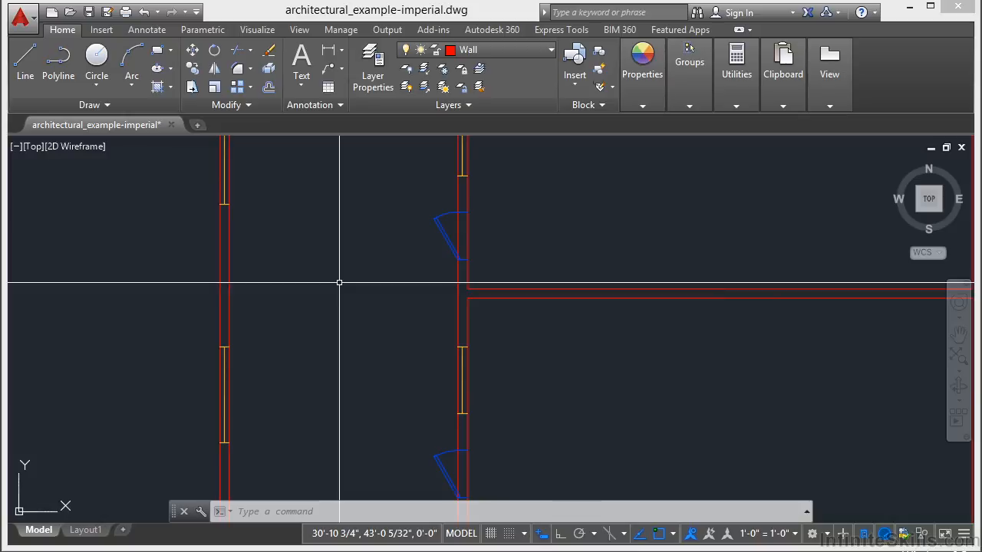
Measure the corridor's clear width with the DIST command, from the corridor wall's inner face straight across to the outer wall
text(DI)
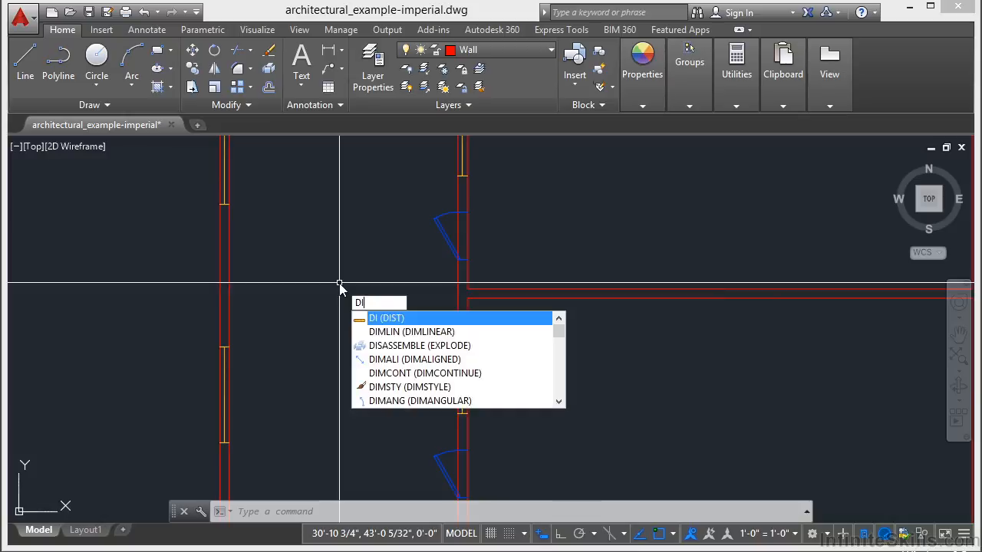
key(Return)
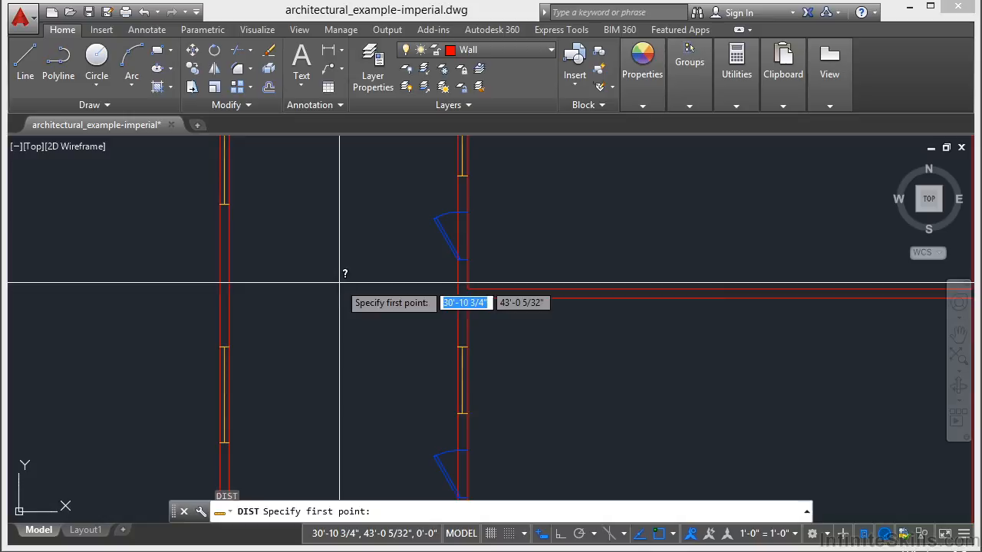
click(458, 290)
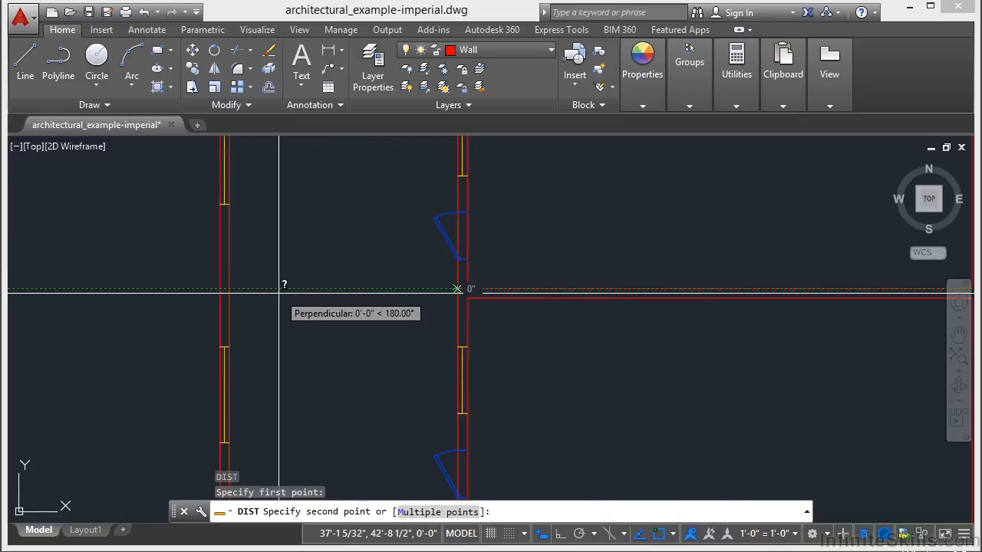
click(229, 290)
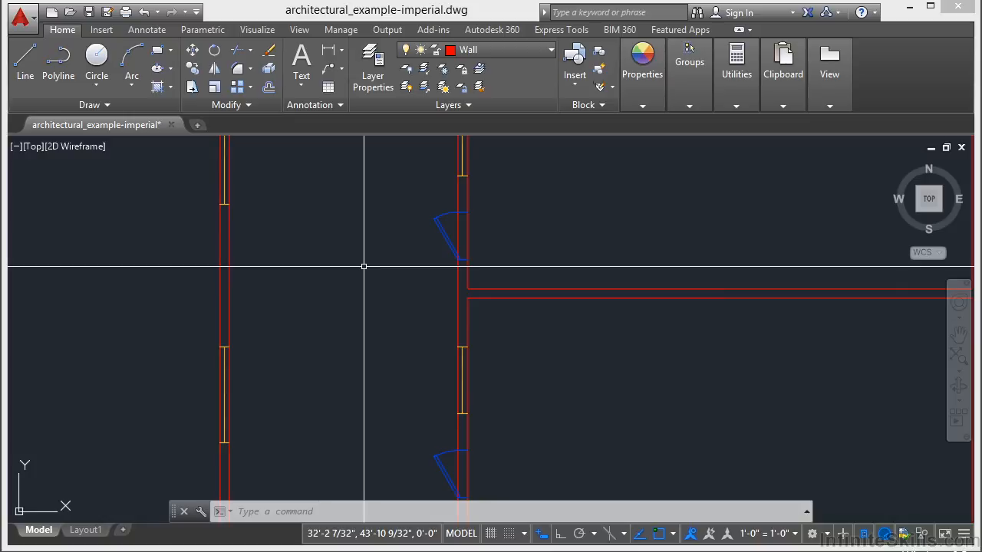
Measure the distance from the partition corner on the room side of the corridor wall to the outer wall's inner face, using Measure Distance
mouse_move(741, 105)
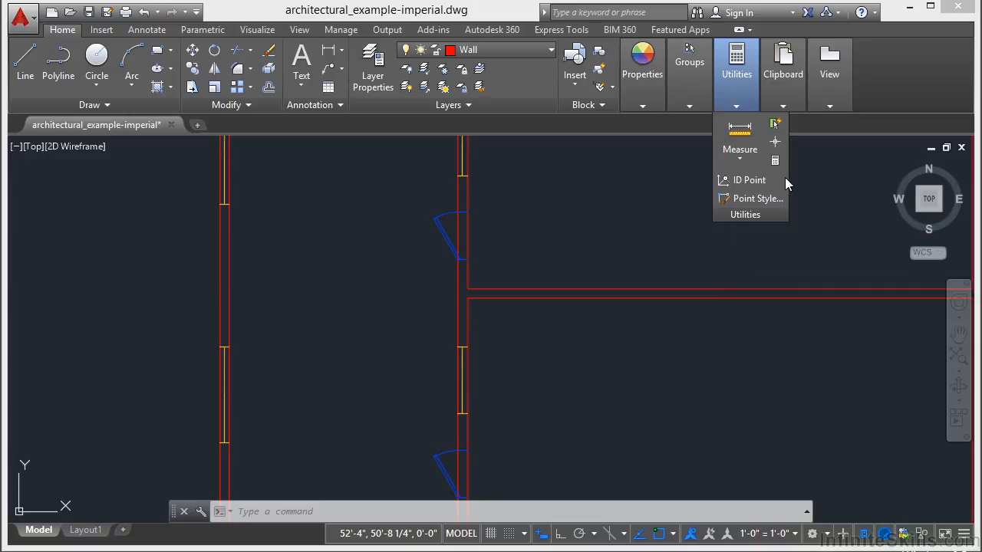
click(740, 161)
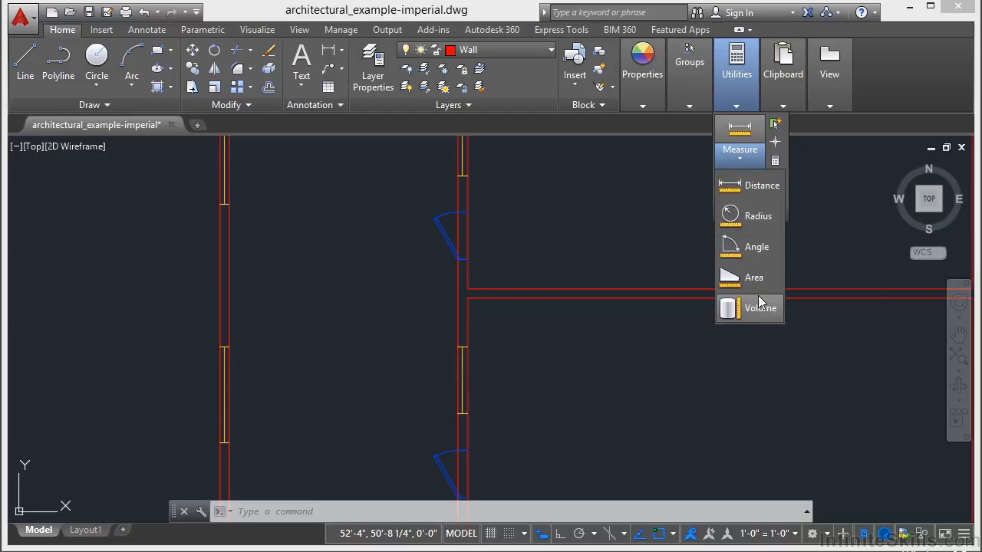
click(748, 192)
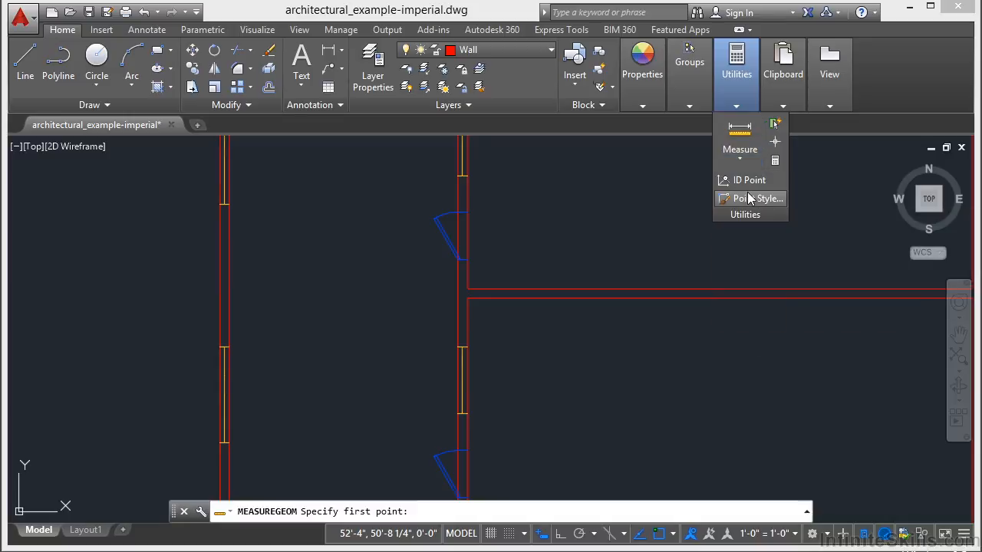
click(477, 287)
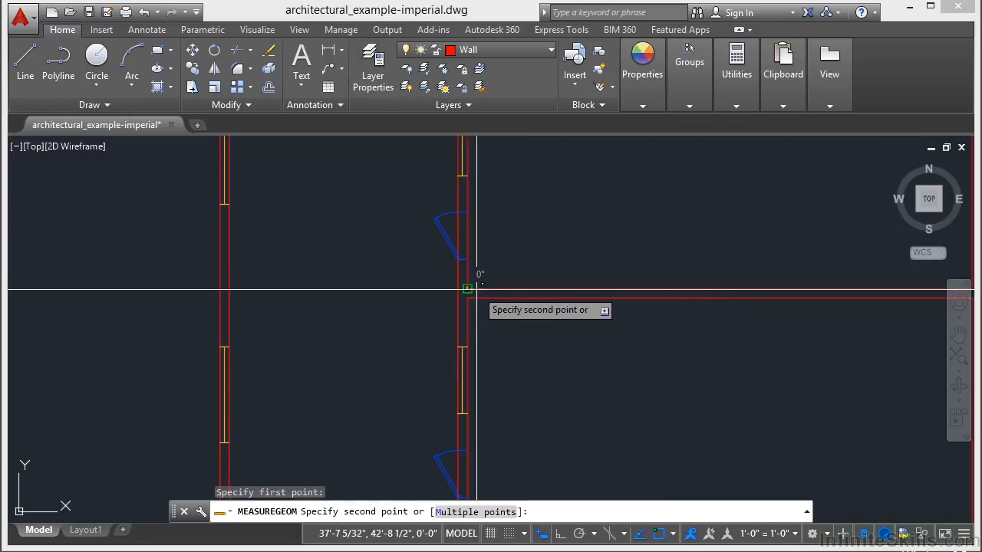
click(234, 288)
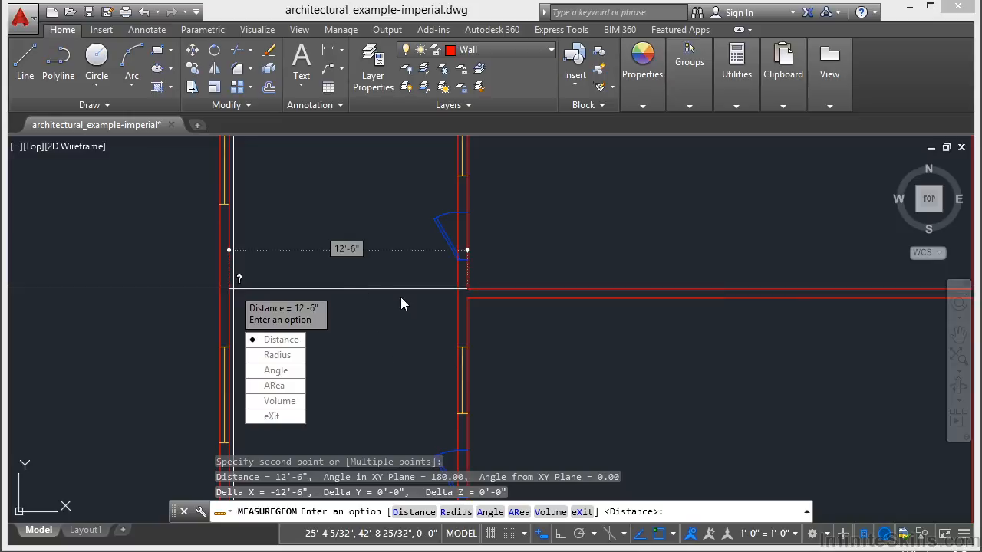
key(Escape)
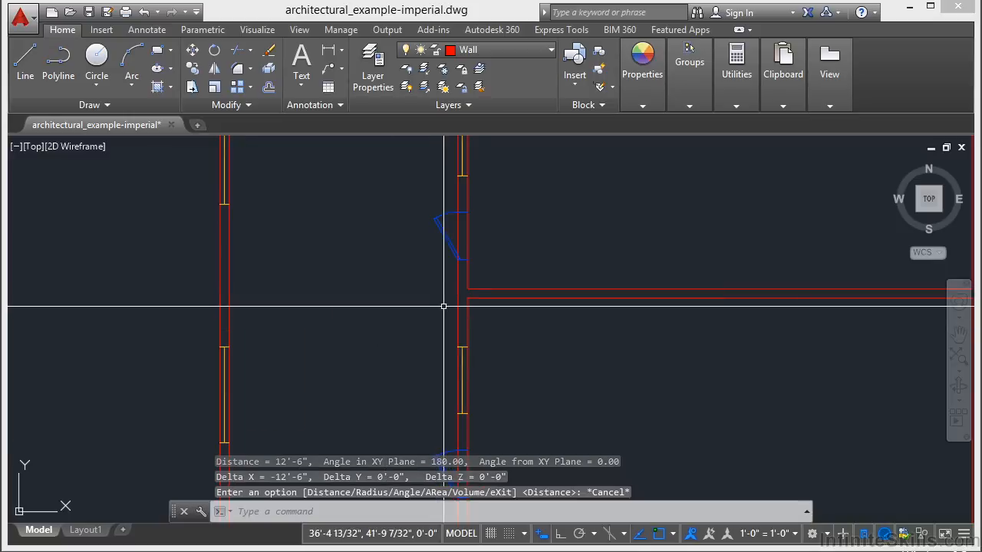
Measure the uppermost room's inside perimeter with Measure Distance and the Multiple points option, picking all four corners back to the starting corner
scroll(436, 306, down, 6)
scroll(391, 220, up, 5)
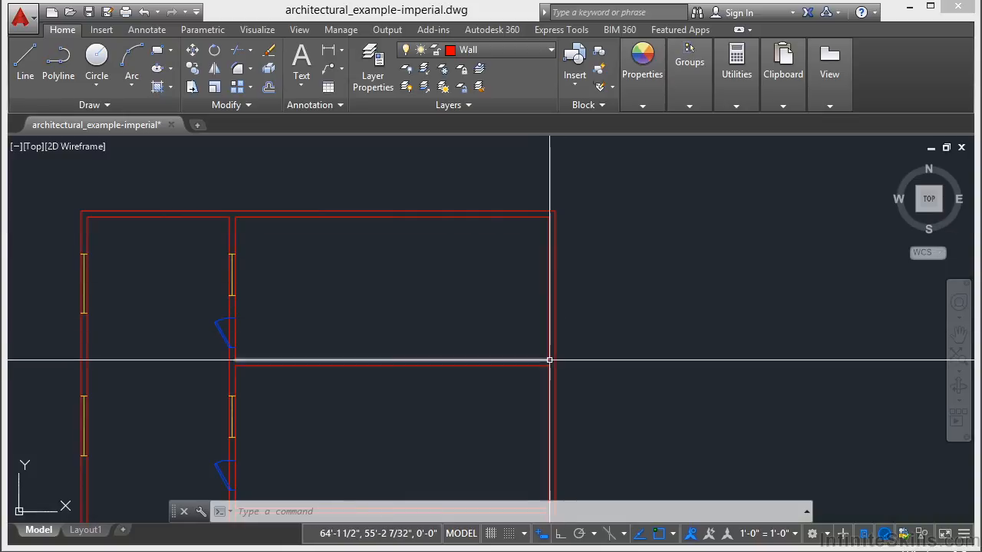
click(748, 108)
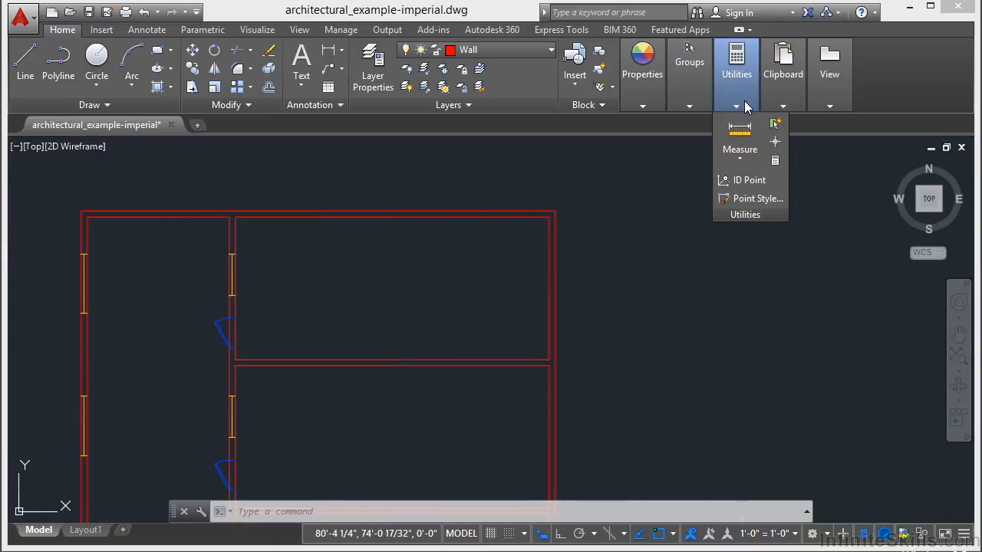
click(741, 157)
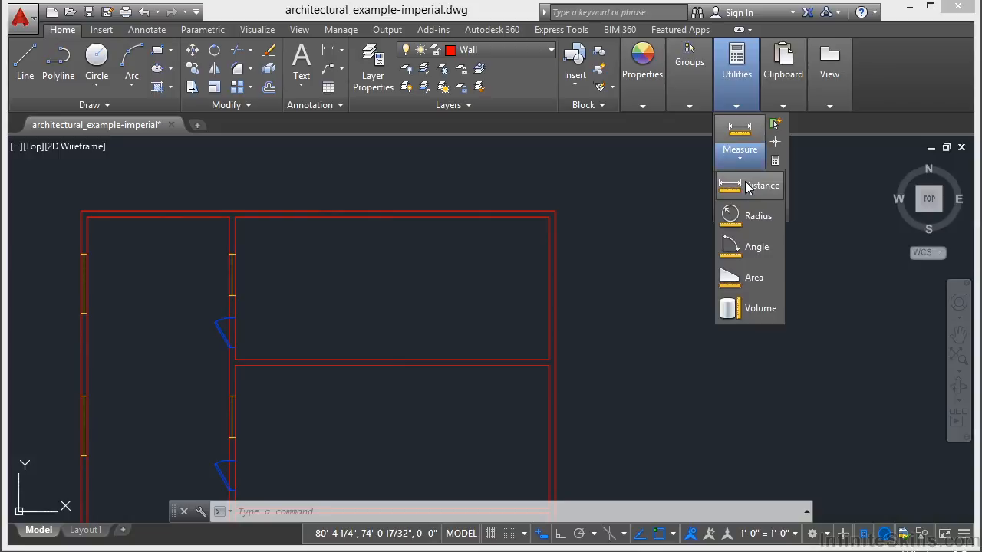
click(748, 186)
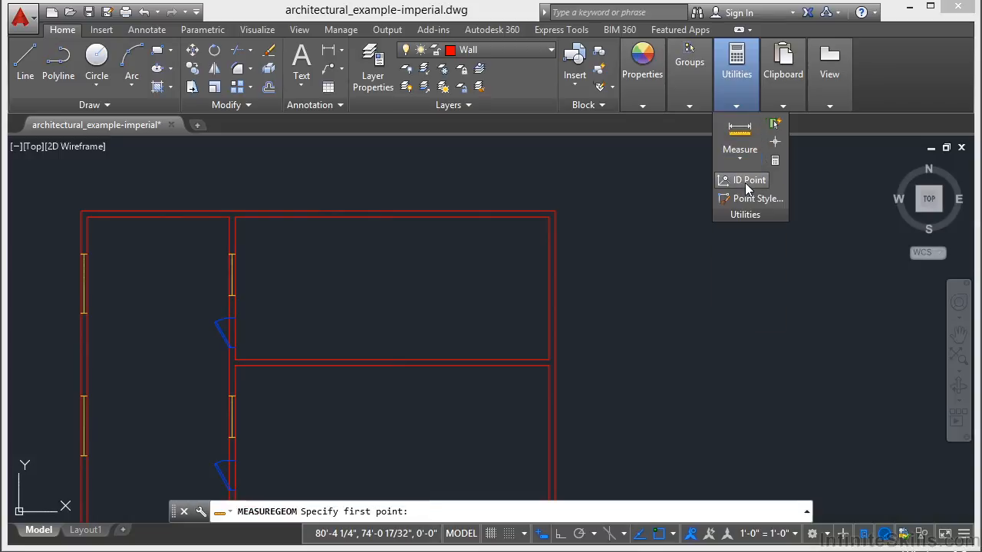
click(549, 360)
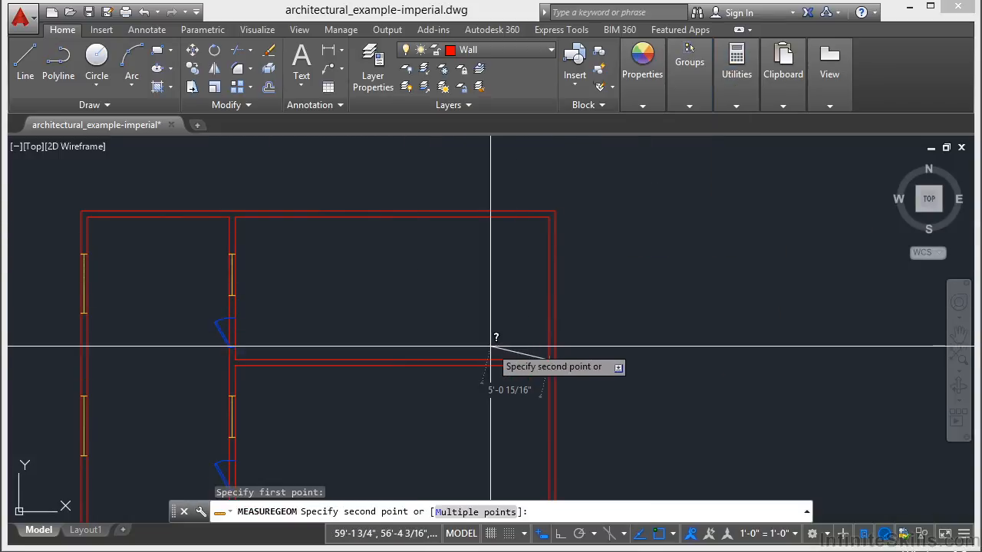
click(489, 512)
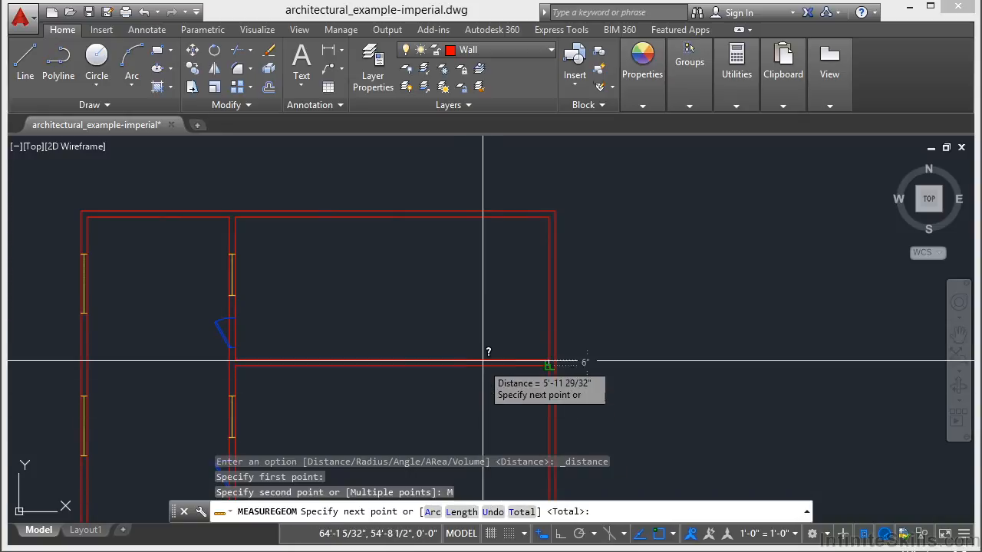
click(549, 218)
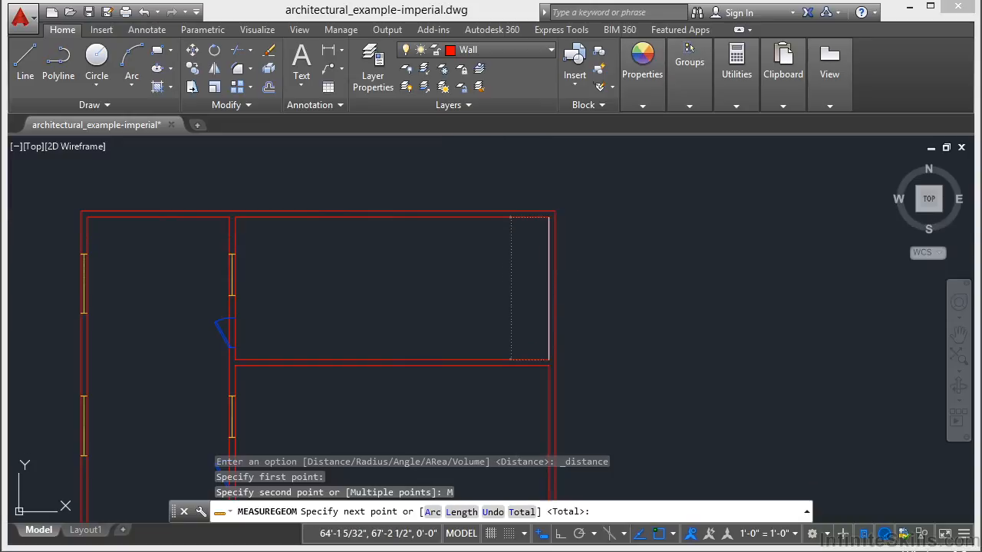
click(237, 218)
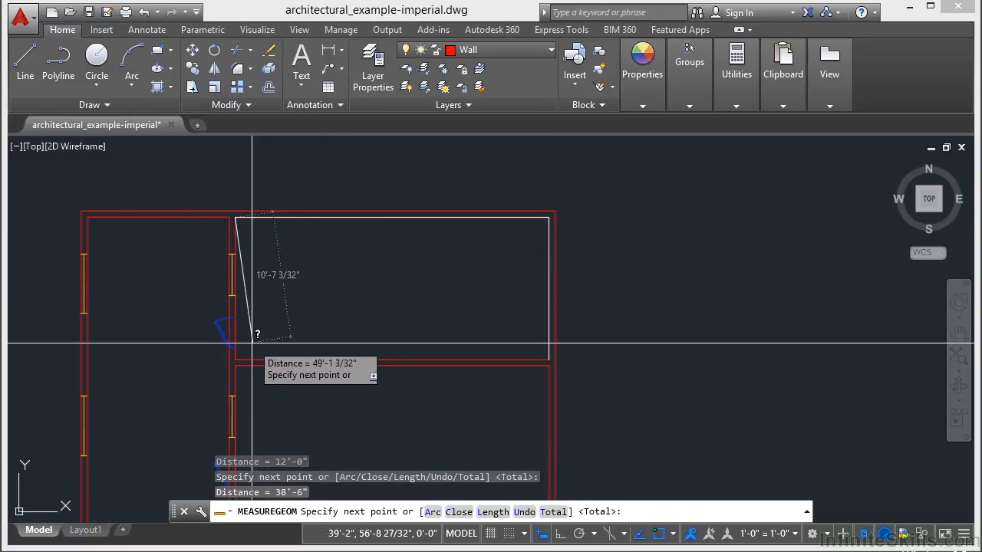
click(235, 360)
click(521, 357)
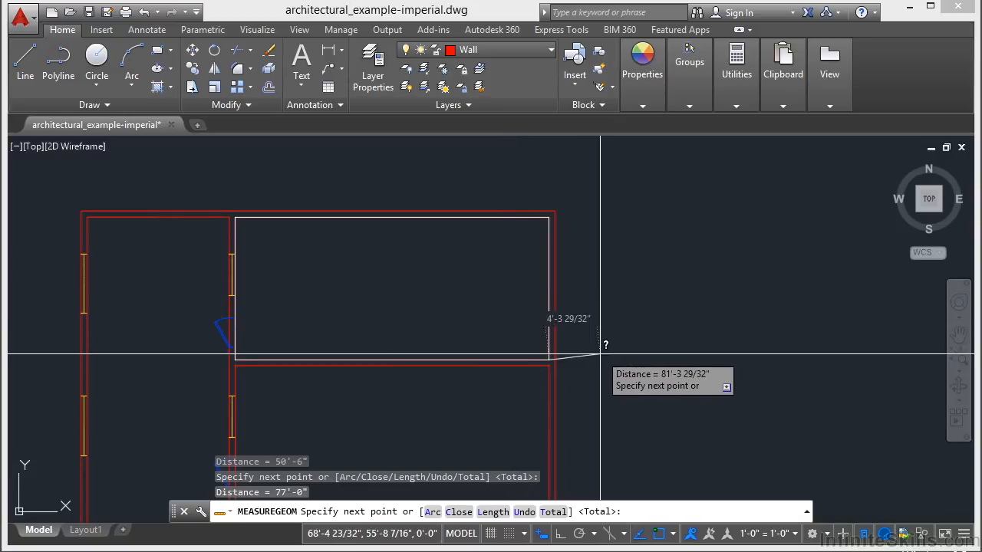
key(Return)
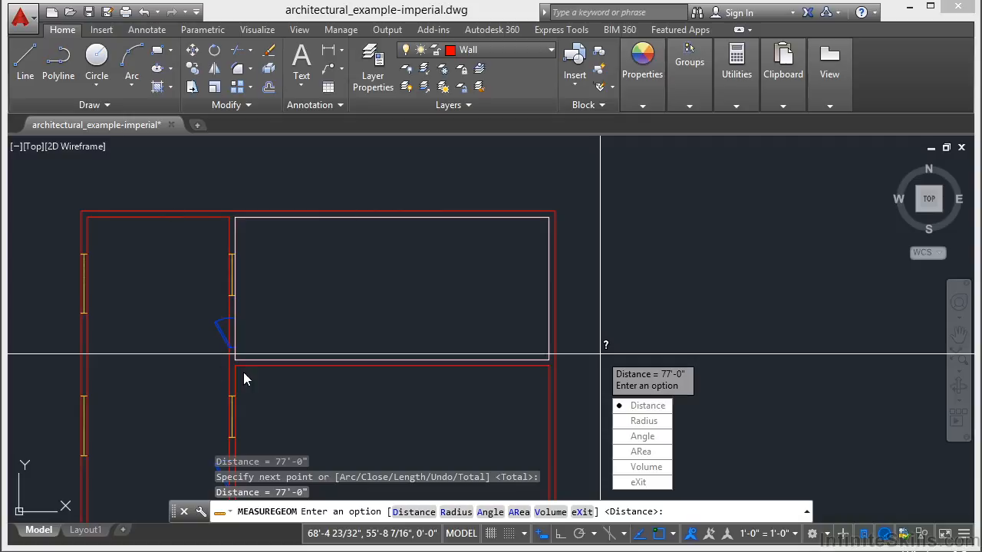
Measure the radius of the door swing arc on the uppermost room's door
click(658, 429)
scroll(627, 277, down, 2)
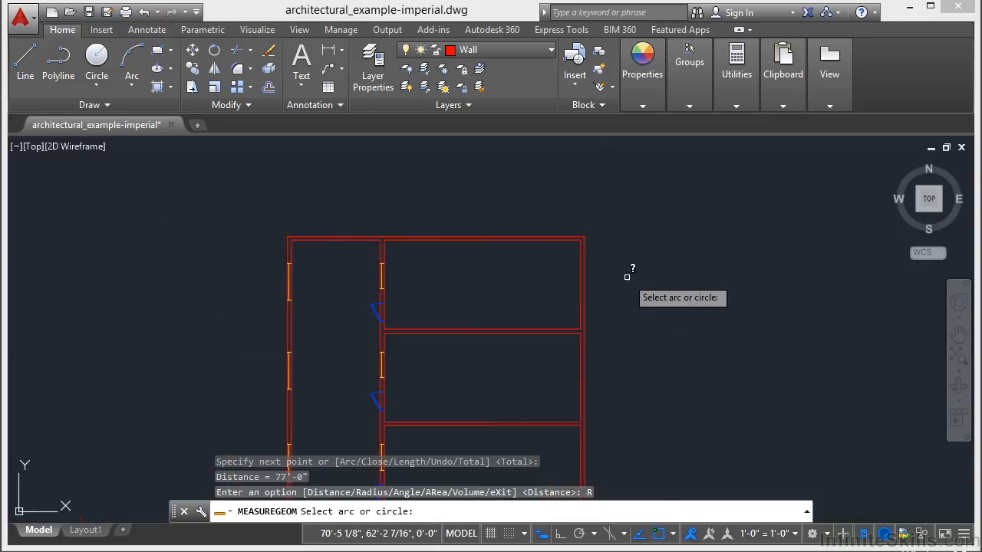
scroll(377, 307, up, 6)
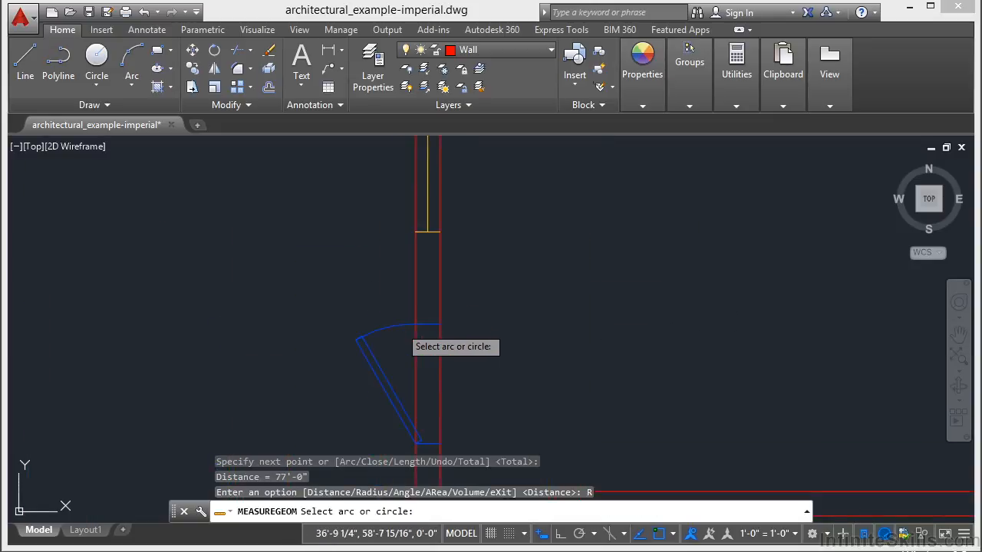
click(399, 327)
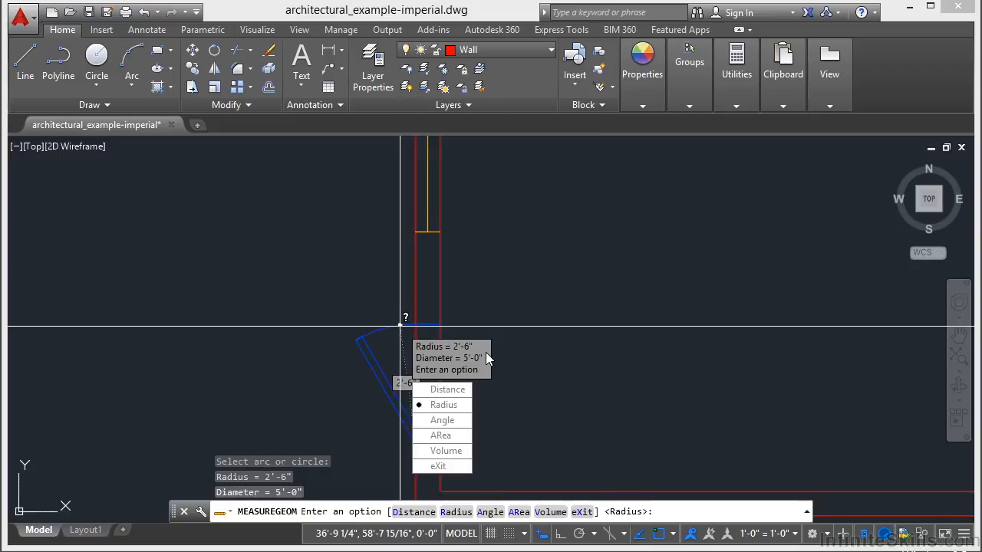
Measure the angle between the uppermost room's lower wall line and the room-side face of the corridor wall
click(453, 427)
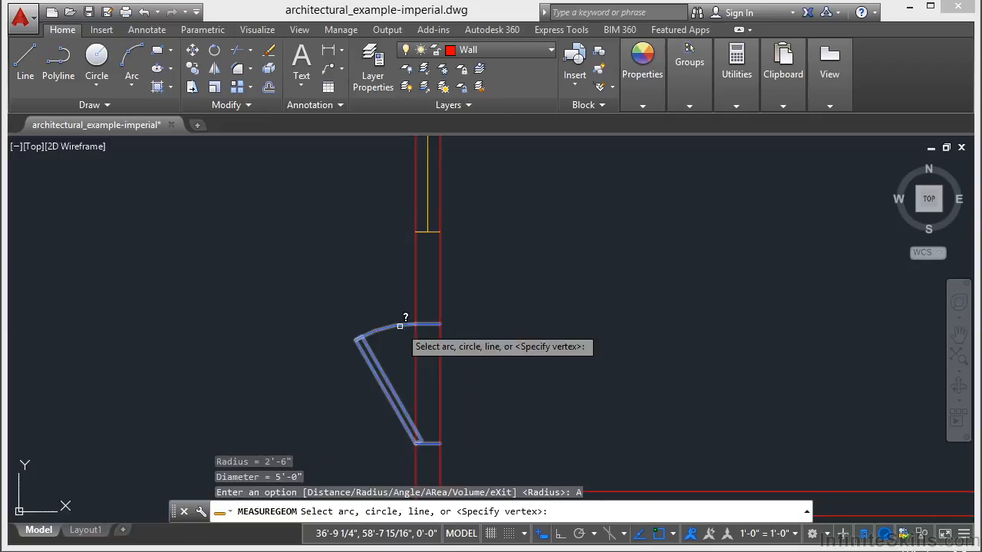
scroll(383, 307, down, 2)
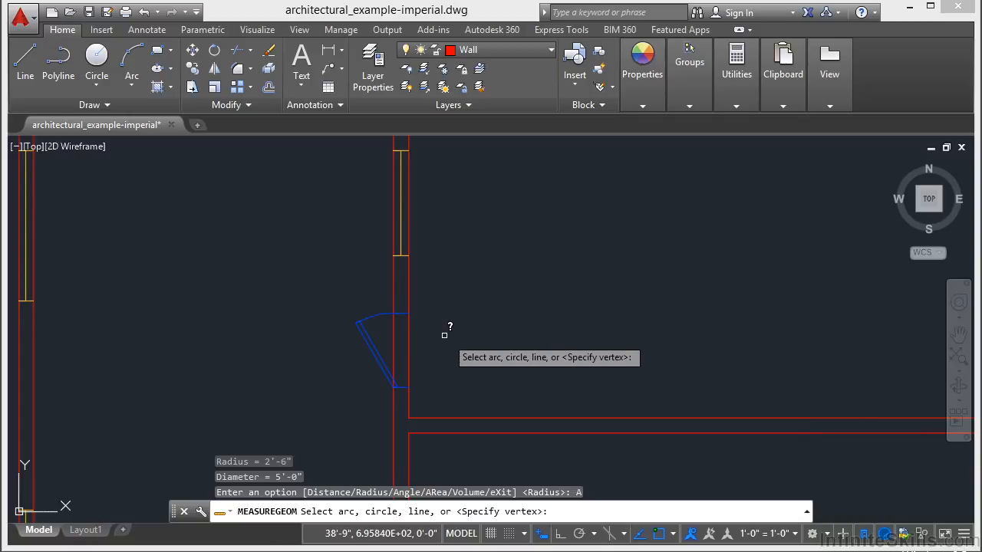
click(469, 416)
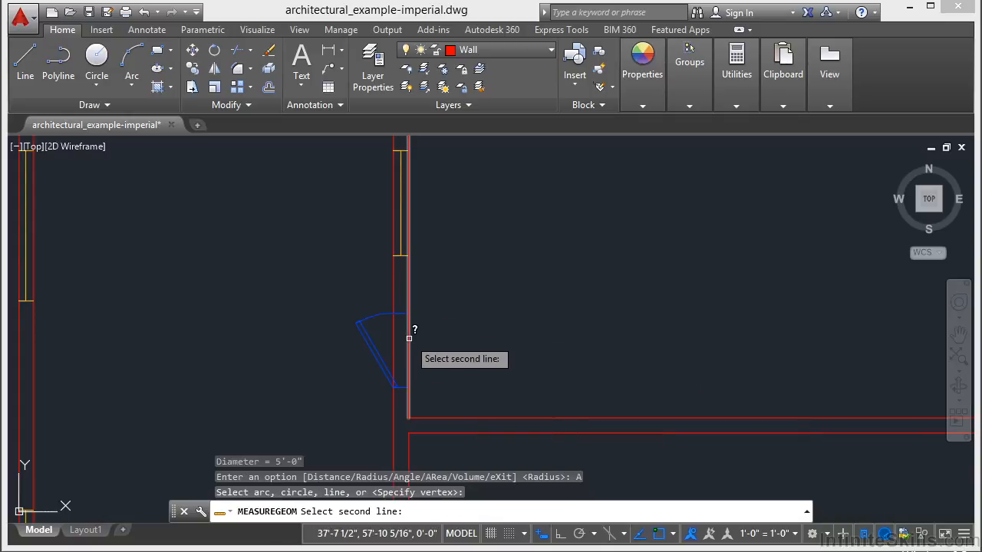
click(409, 338)
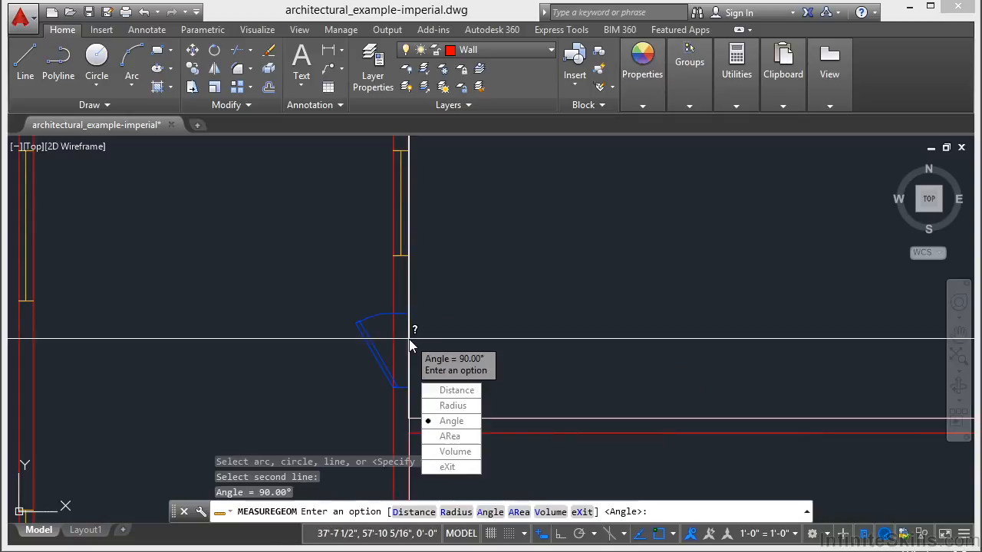
Measure the uppermost room's floor area by picking its four inside corners with the Area option
click(461, 438)
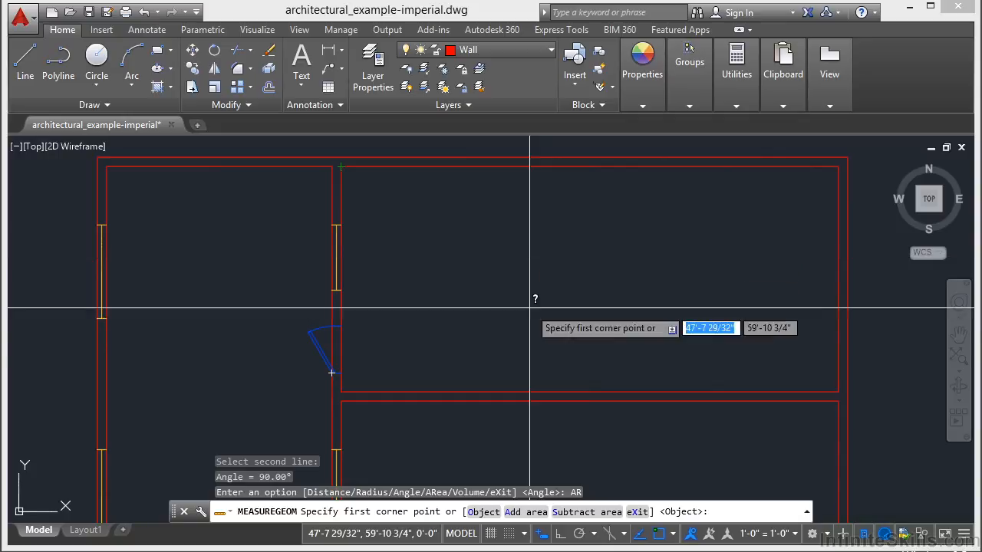
click(346, 388)
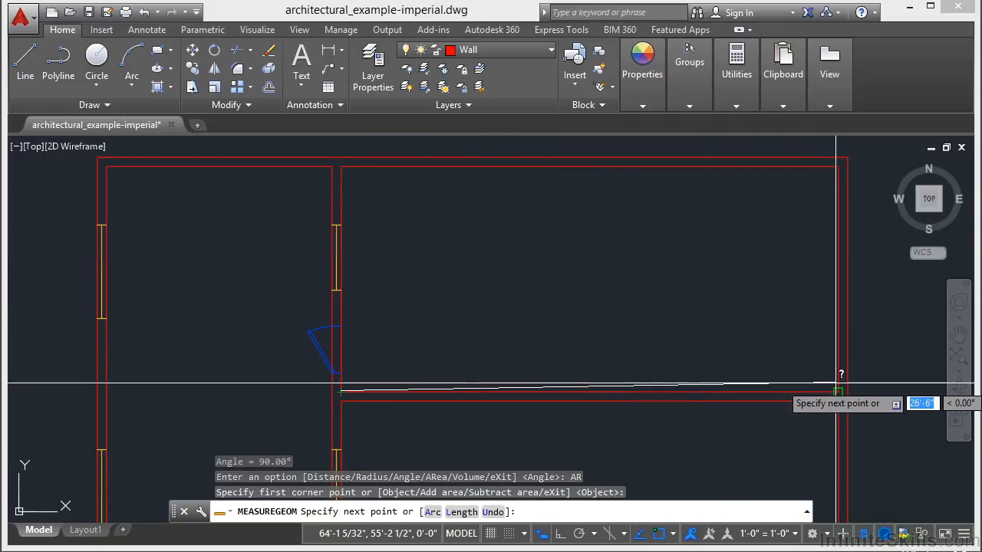
click(837, 388)
click(838, 167)
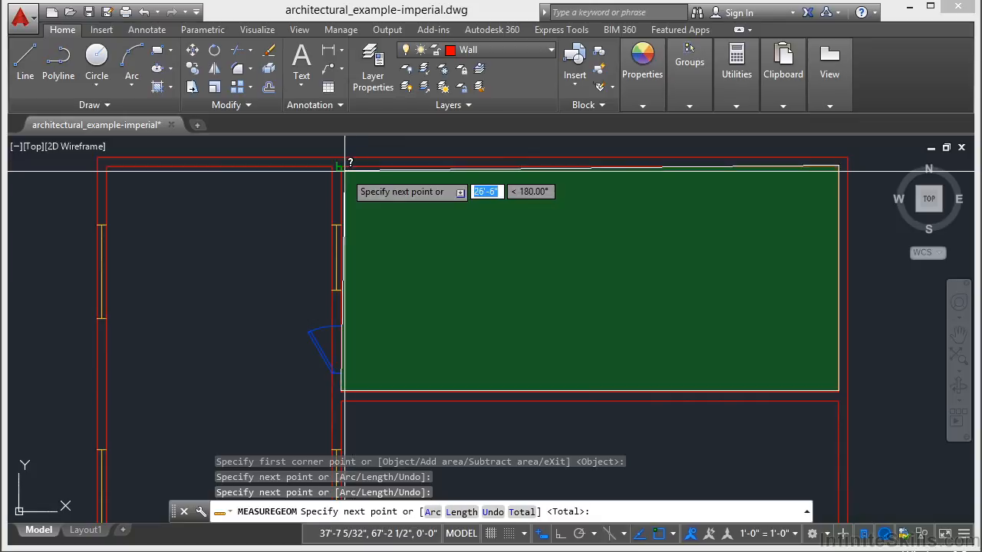
click(343, 166)
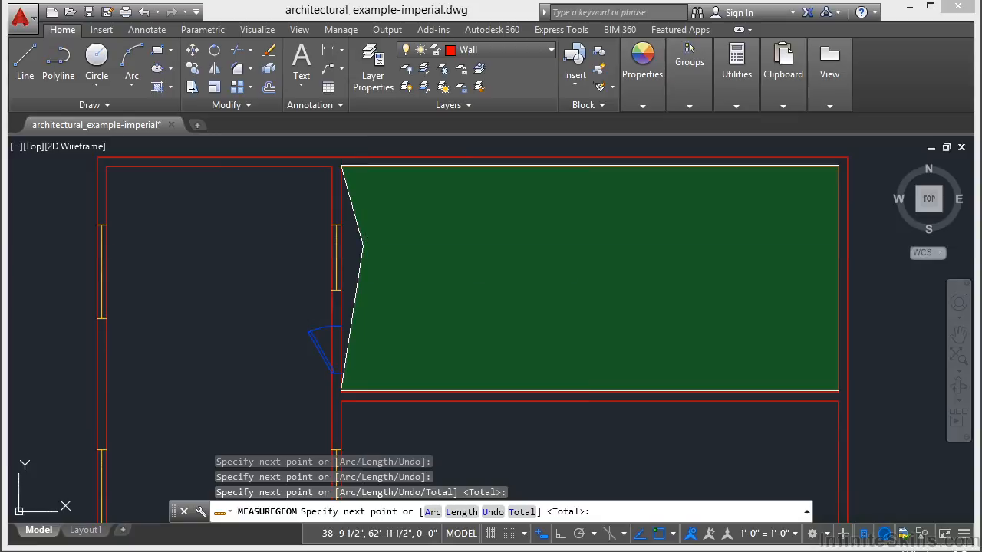
key(Return)
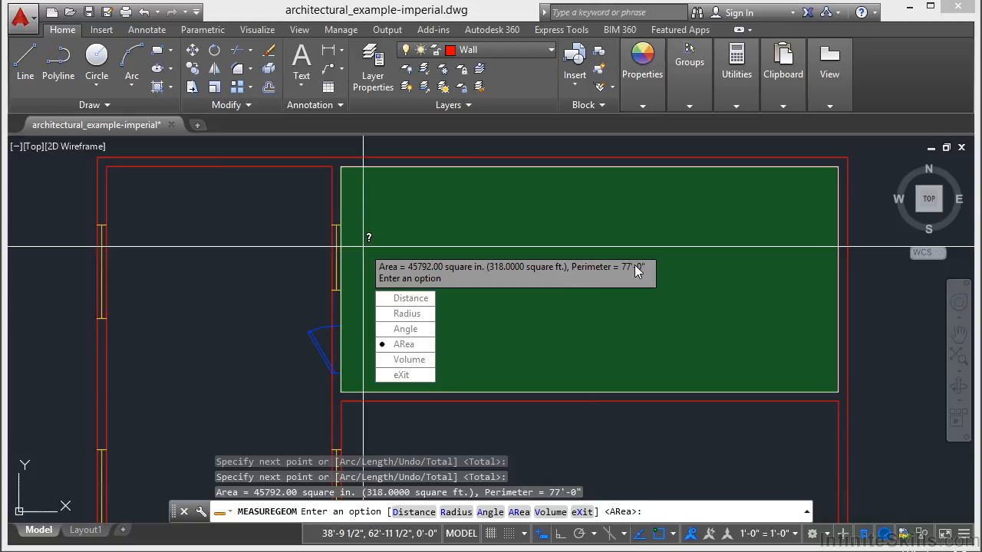
Start a new area measurement in Add area mode and total the whole building footprint from its four outer wall corners
click(397, 346)
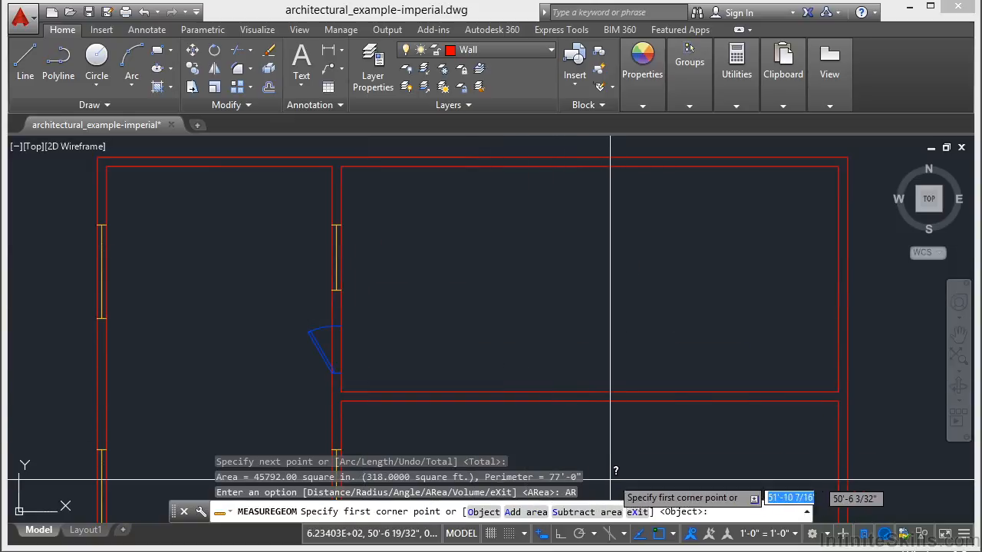
scroll(499, 261, down, 4)
mouse_move(486, 264)
middle_down()
mouse_move(470, 241)
mouse_move(484, 190)
mouse_move(484, 209)
middle_up()
scroll(472, 230, down, 2)
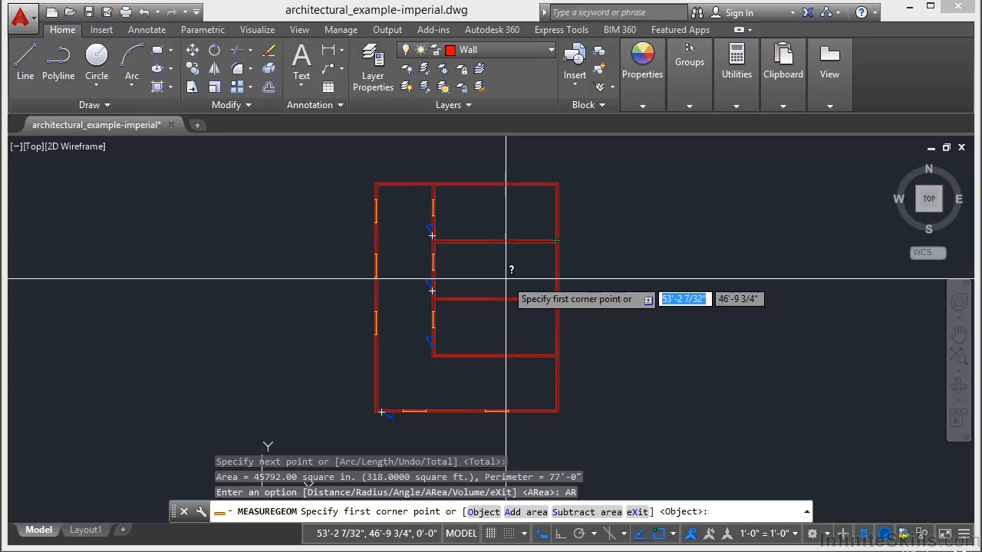
text(a)
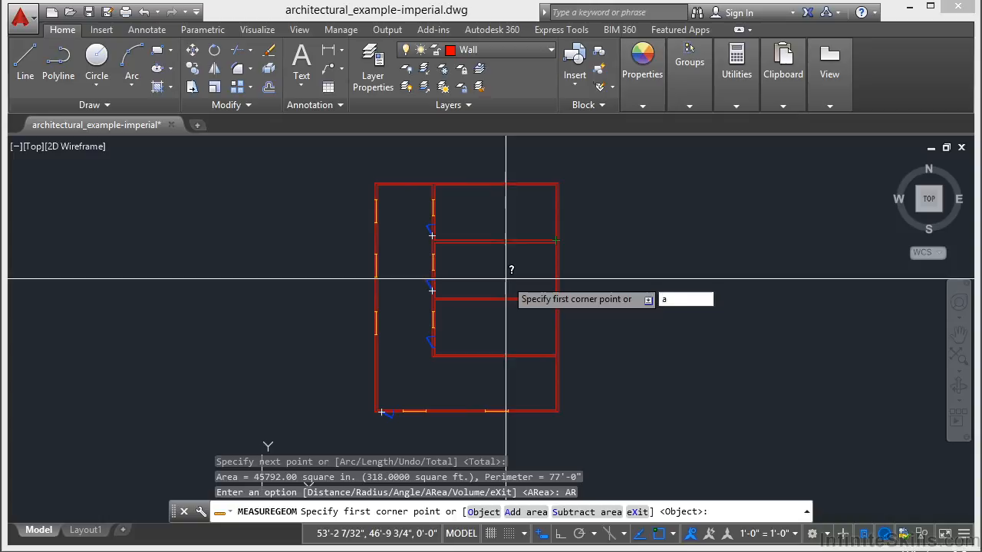
key(Return)
scroll(552, 164, up, 4)
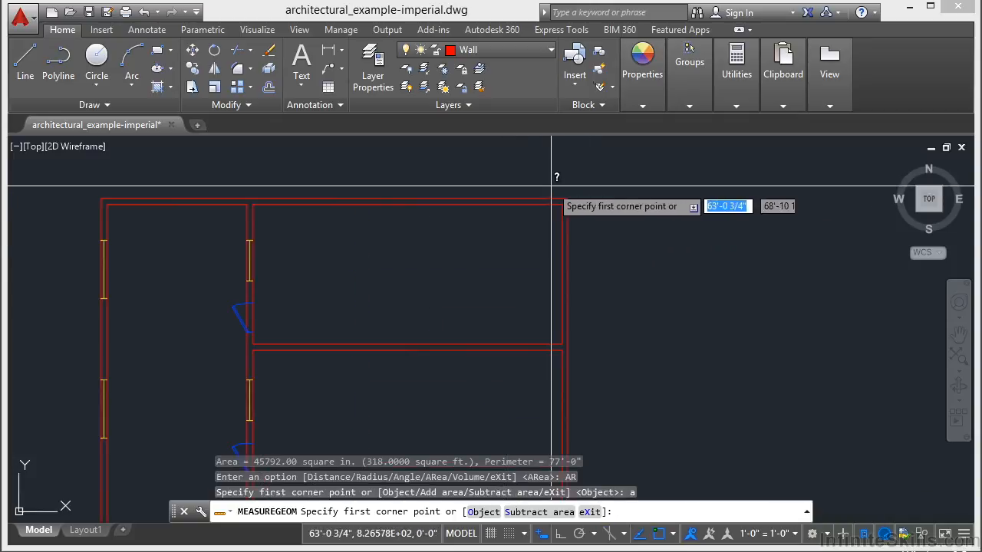
click(568, 198)
click(100, 200)
scroll(157, 182, down, 2)
middle_drag(198, 302, 273, 146)
scroll(188, 399, up, 3)
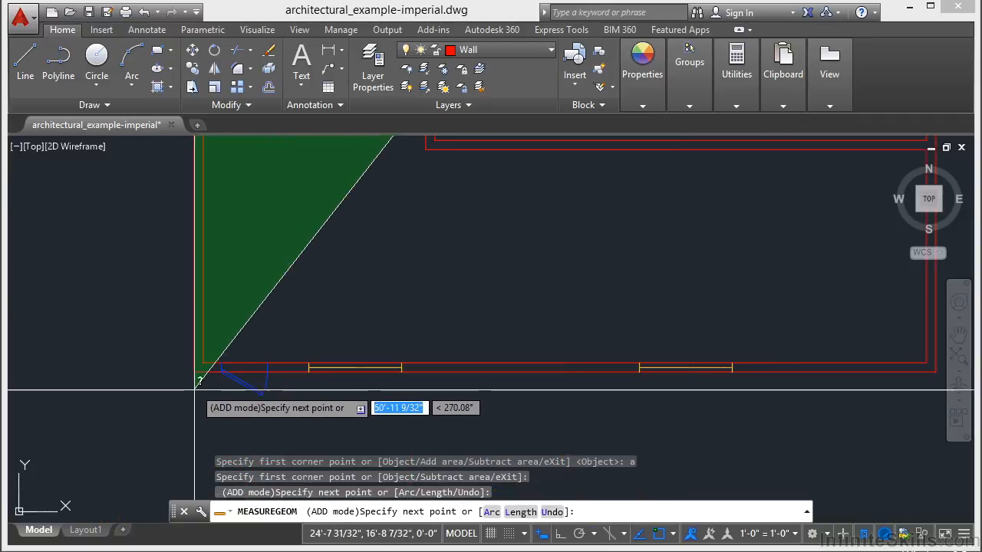
click(194, 370)
scroll(87, 370, down, 2)
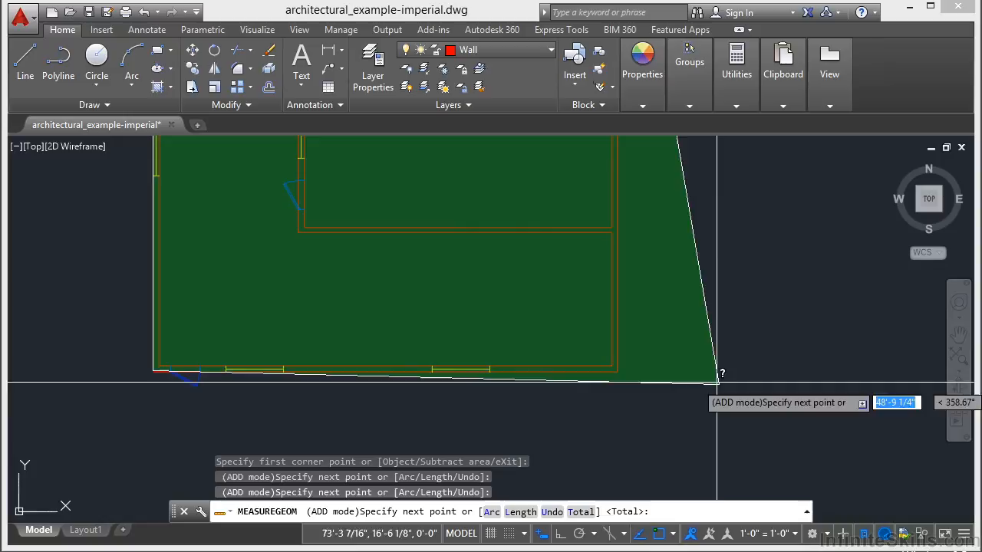
click(618, 370)
scroll(575, 285, down, 4)
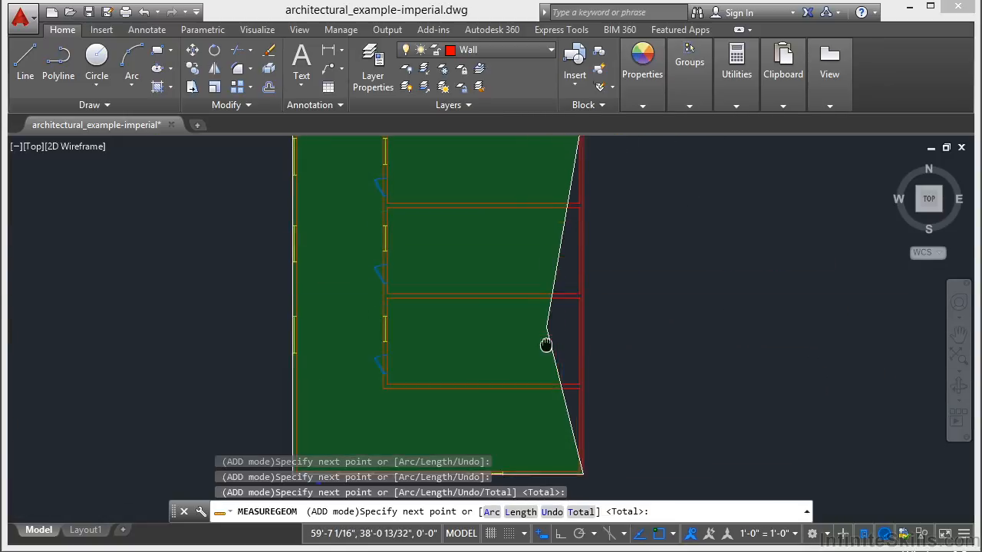
key(Return)
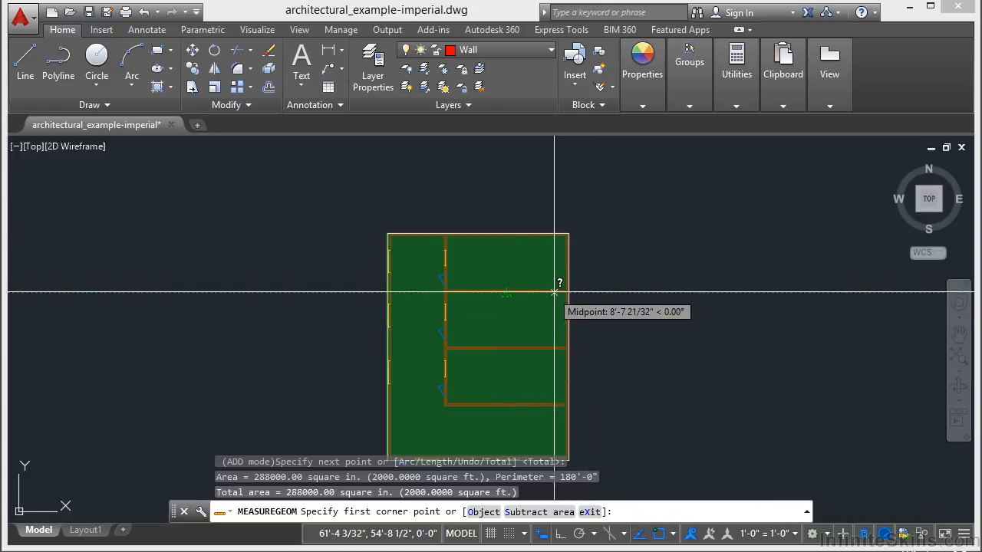
Subtract the middle room's area from the building footprint by picking its four inside corners in Subtract area mode, then finish the area measurement
text(s)
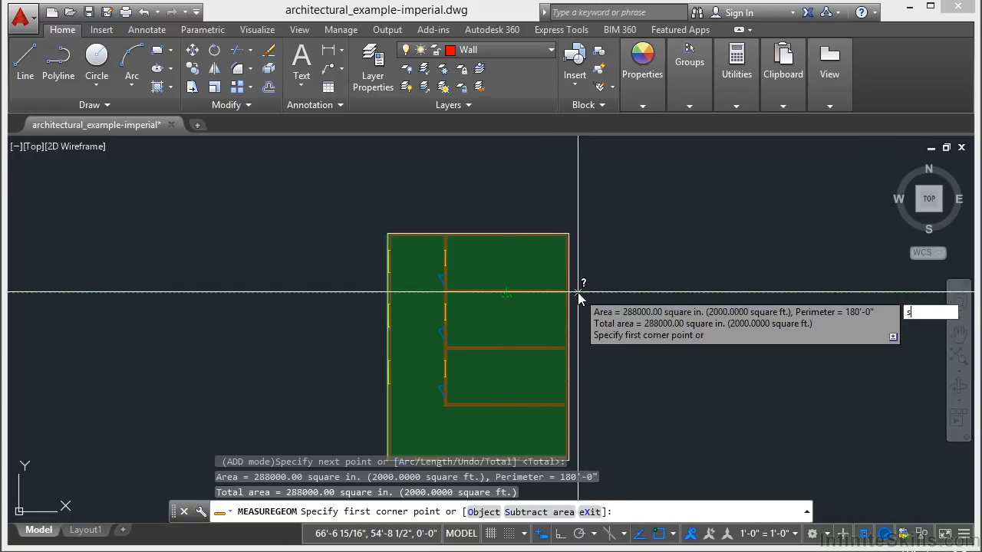
key(Return)
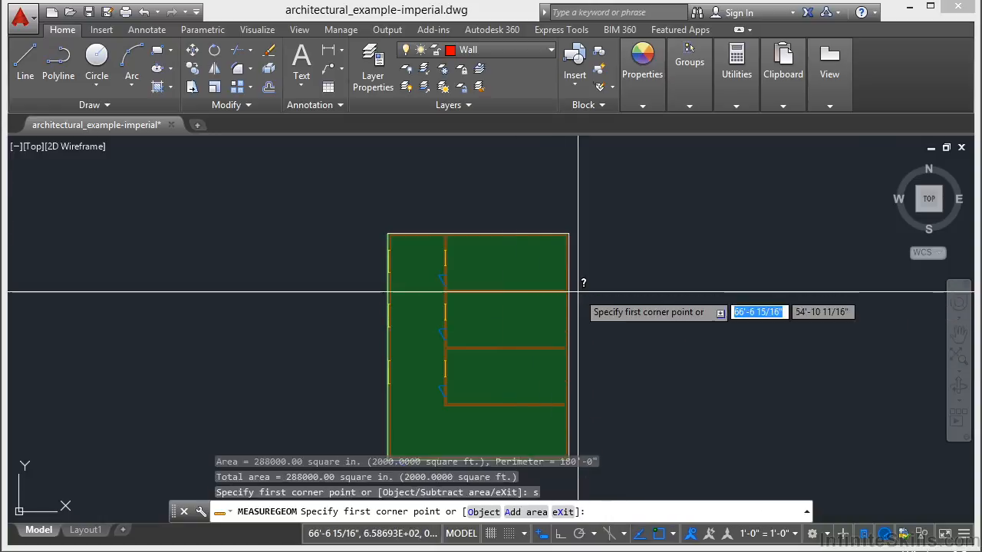
scroll(558, 327, up, 4)
click(595, 240)
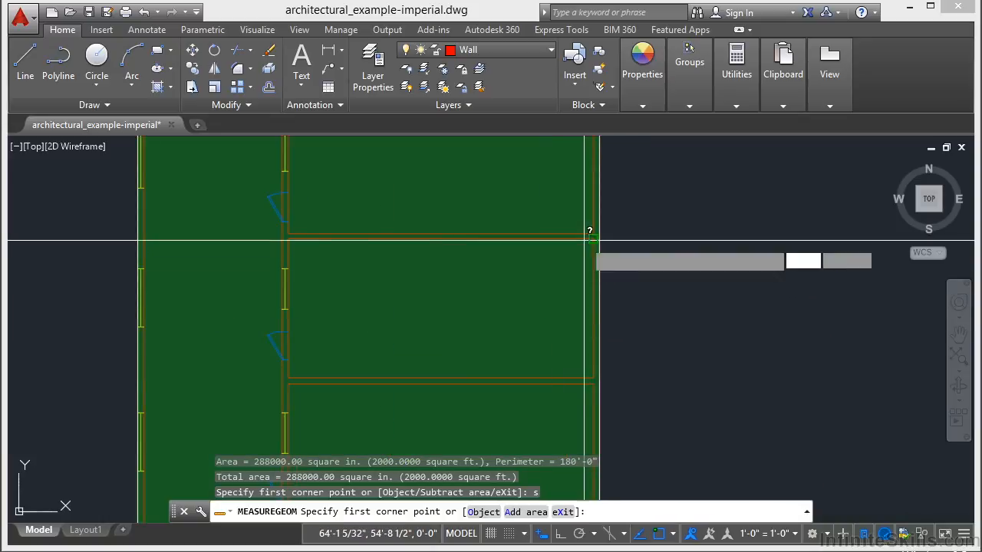
click(290, 240)
click(290, 374)
scroll(593, 374, up, 3)
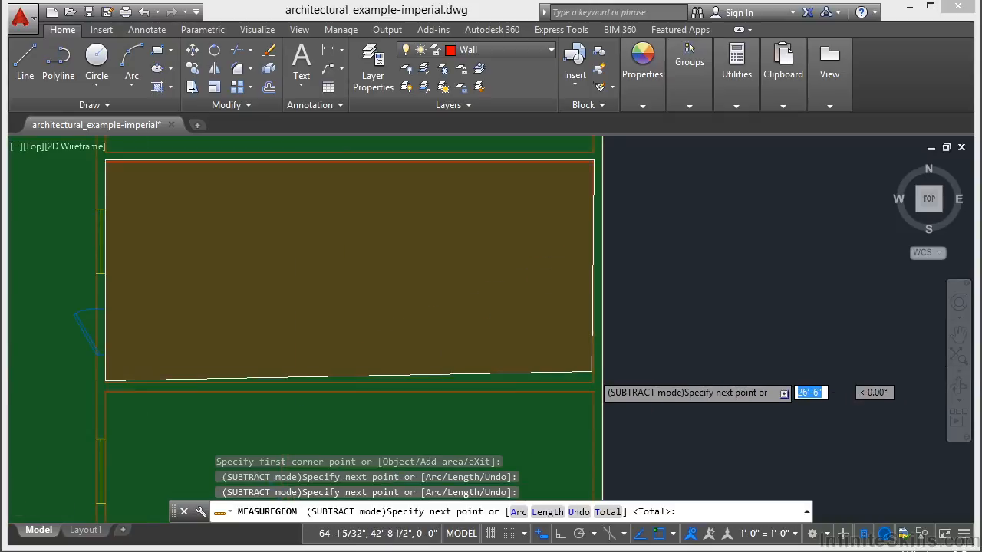
click(593, 375)
scroll(595, 384, down, 3)
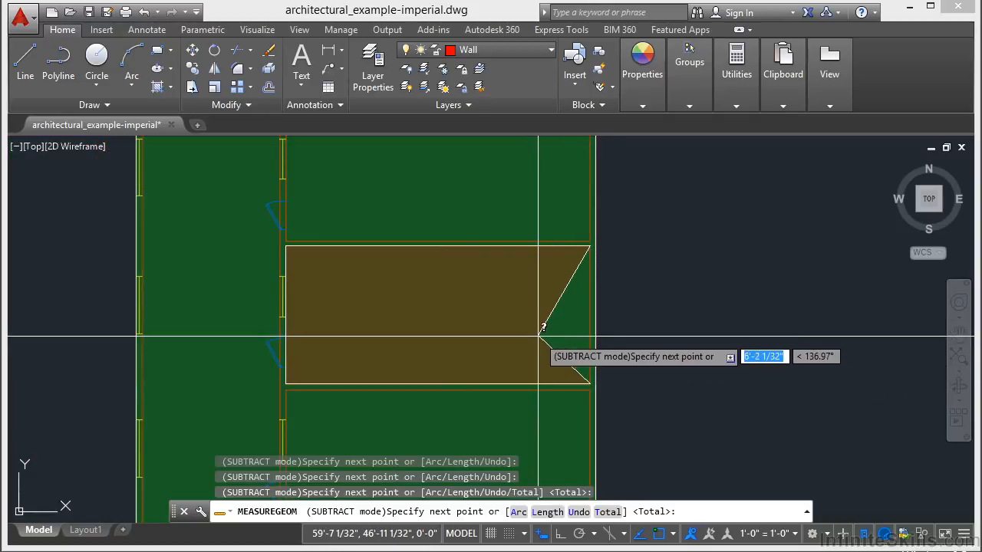
key(Return)
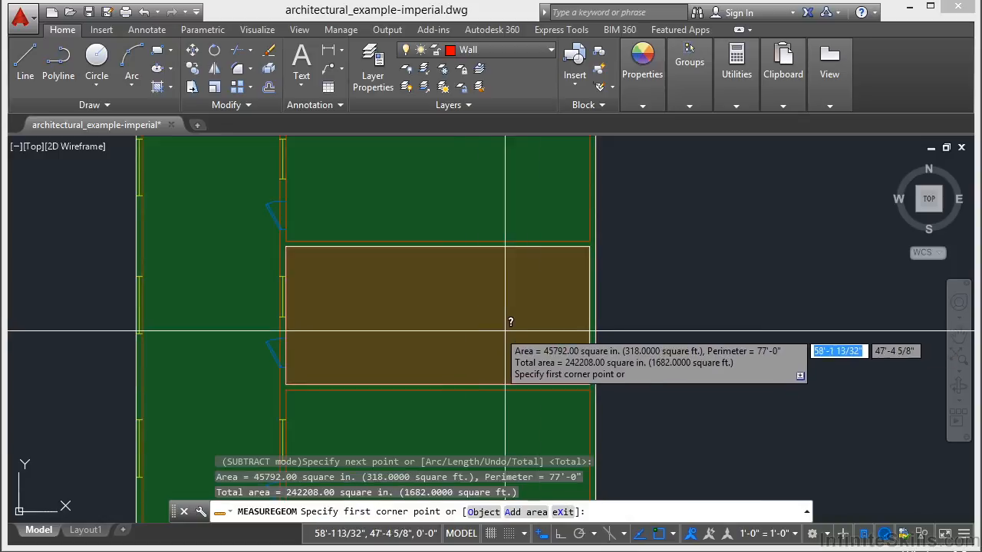
key(Return)
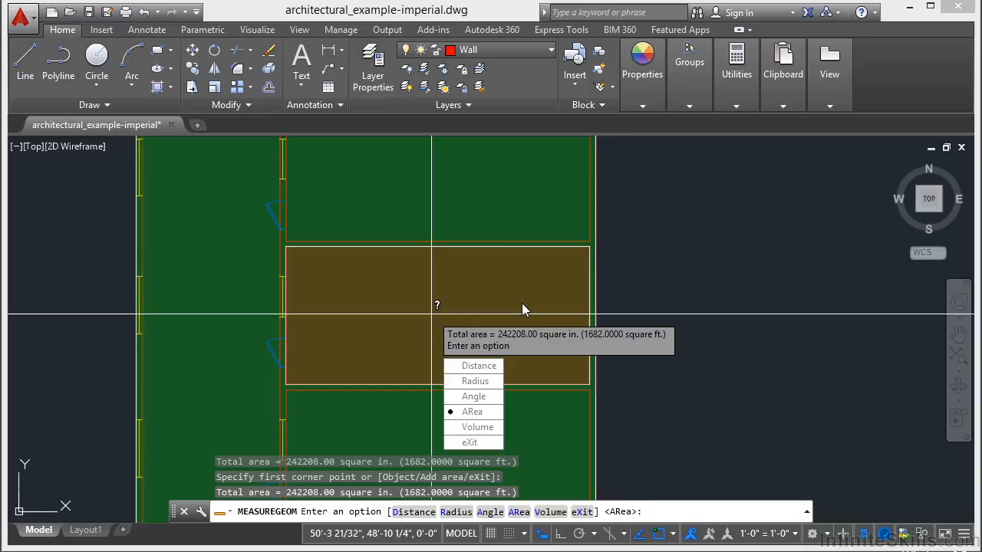
Measure the middle room's volume from its four inside corners with a height of 10', and exit the measuring command
click(480, 432)
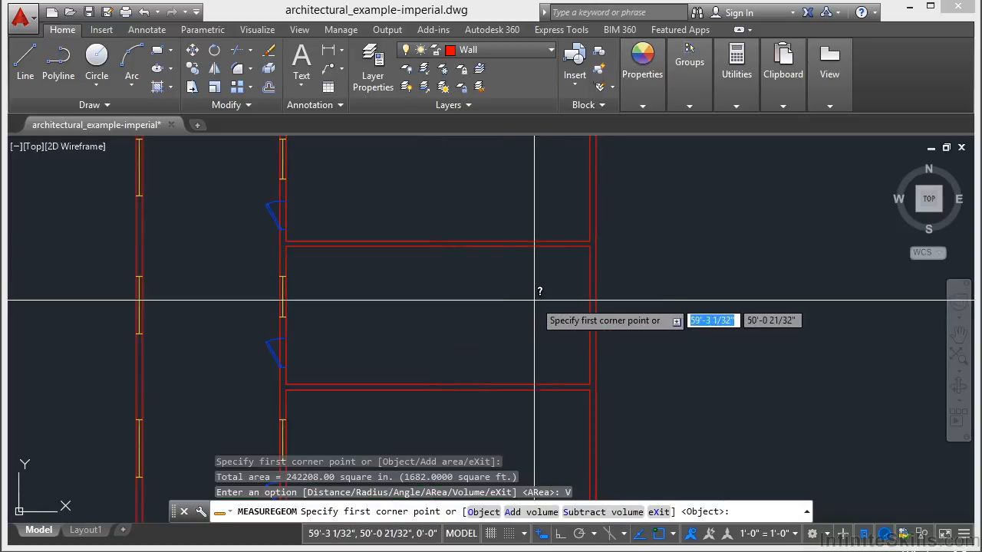
click(590, 245)
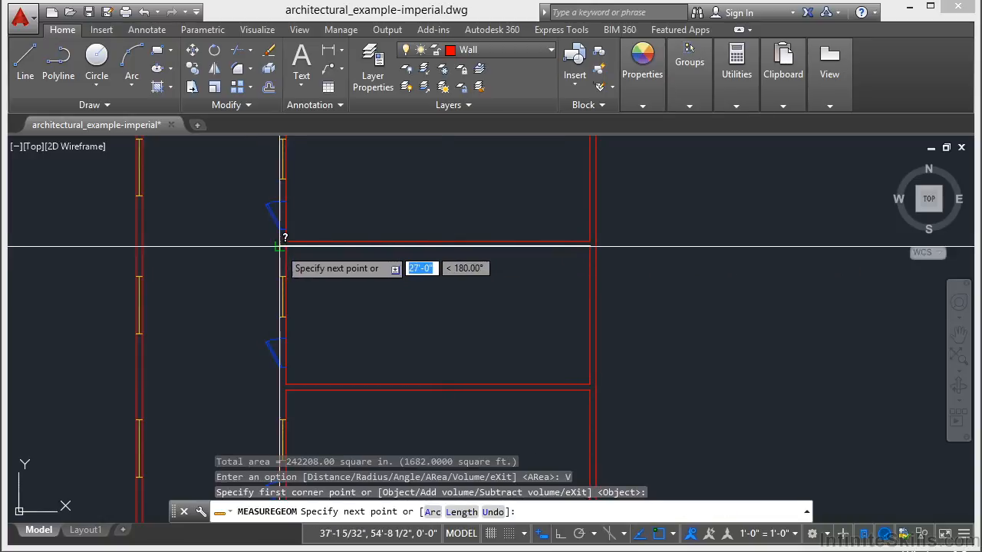
click(285, 246)
click(286, 382)
click(591, 370)
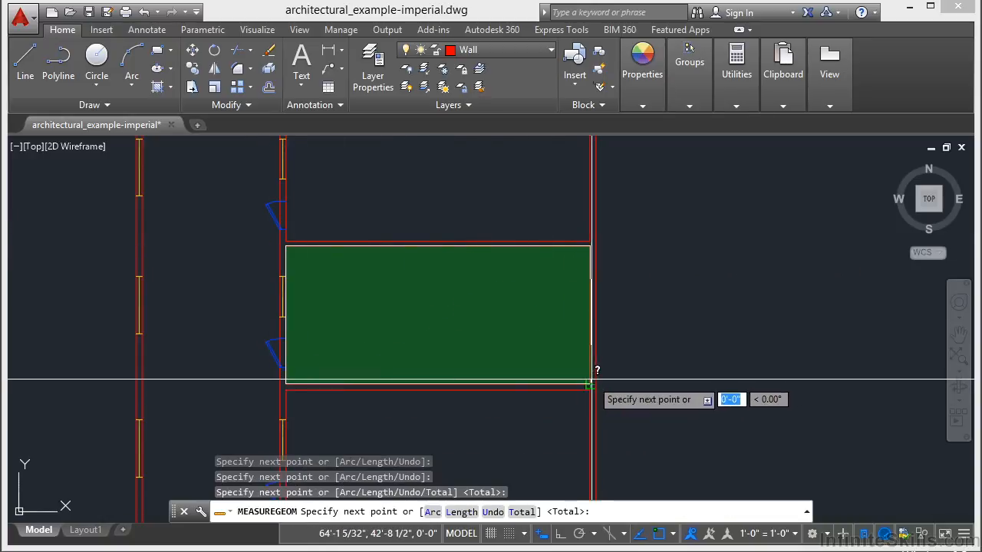
key(Return)
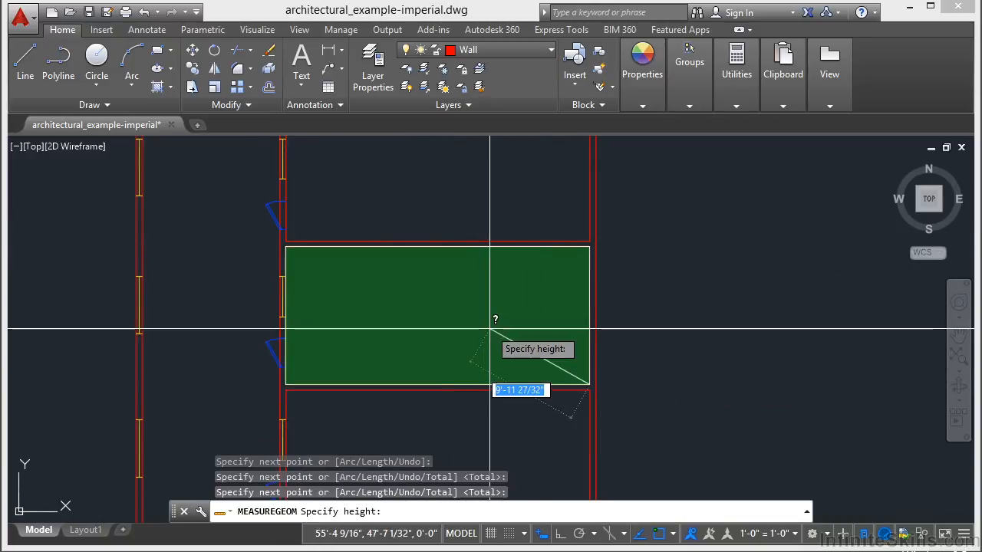
text(10)
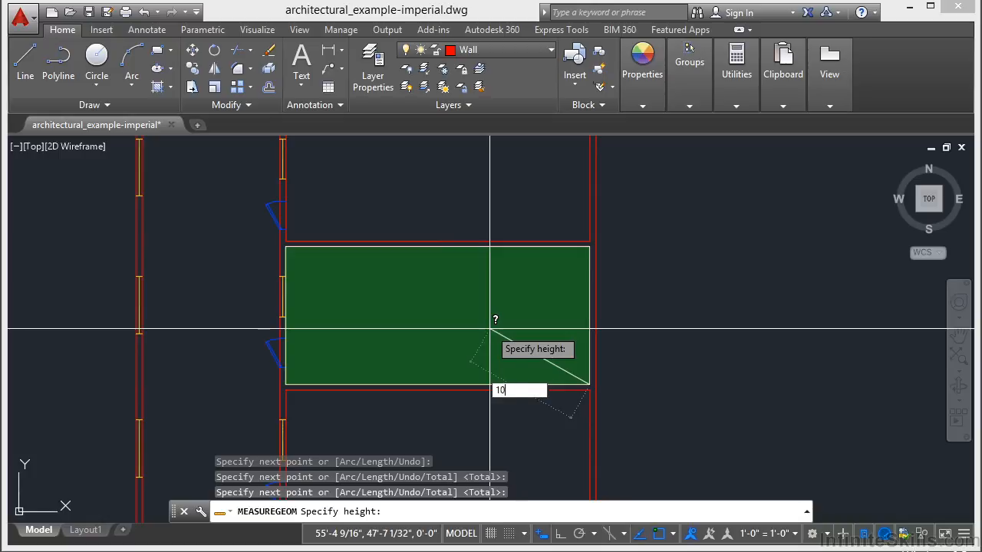
key(Return)
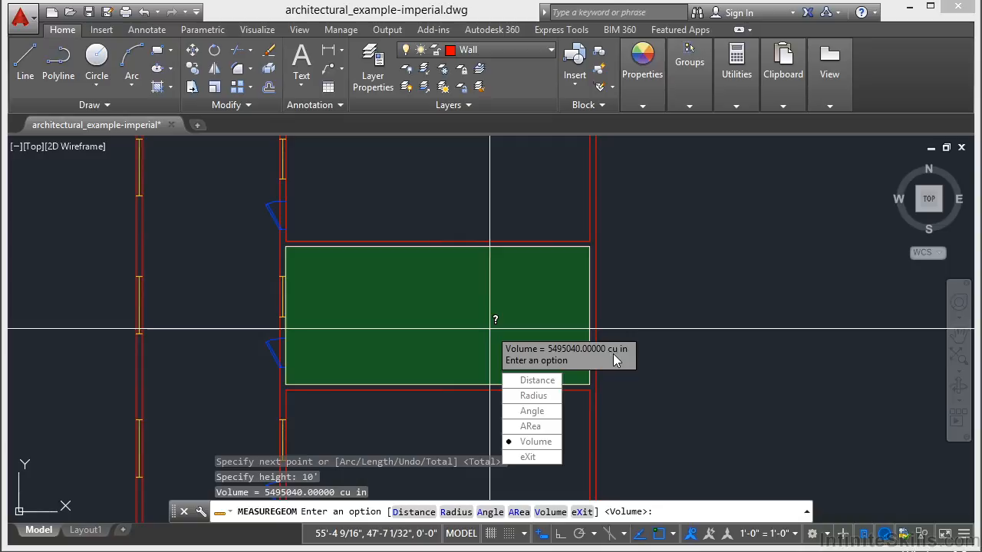
text(x)
key(Return)
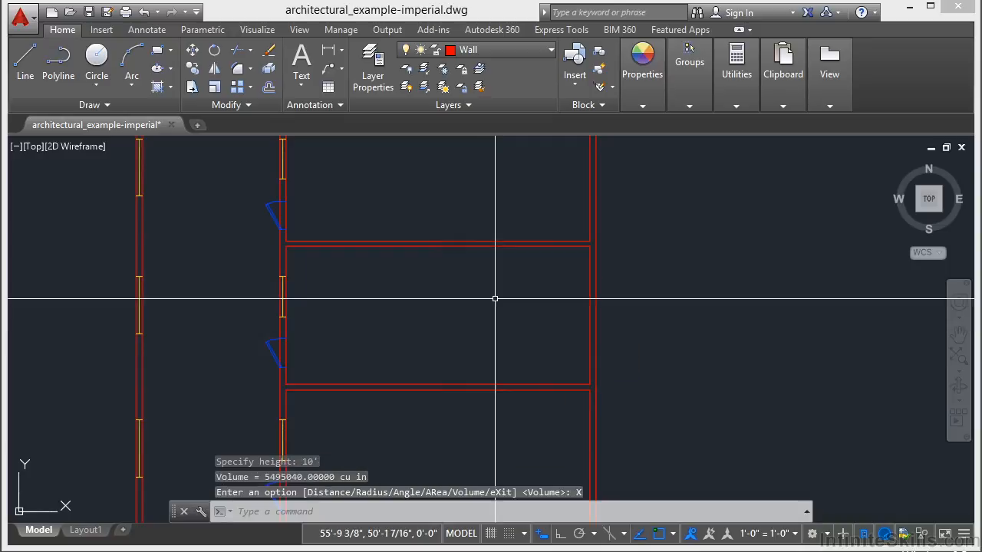
scroll(499, 300, down, 6)
middle_drag(489, 321, 492, 314)
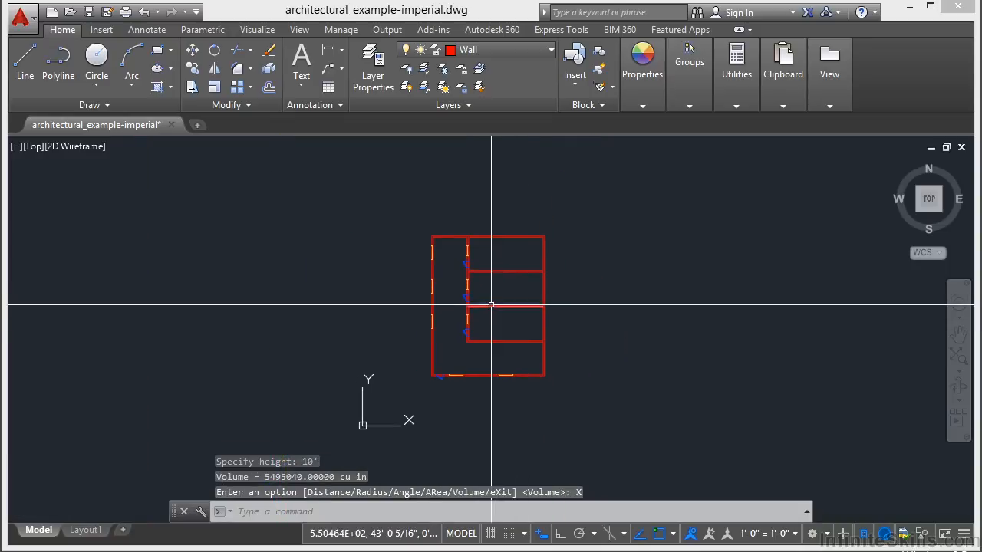